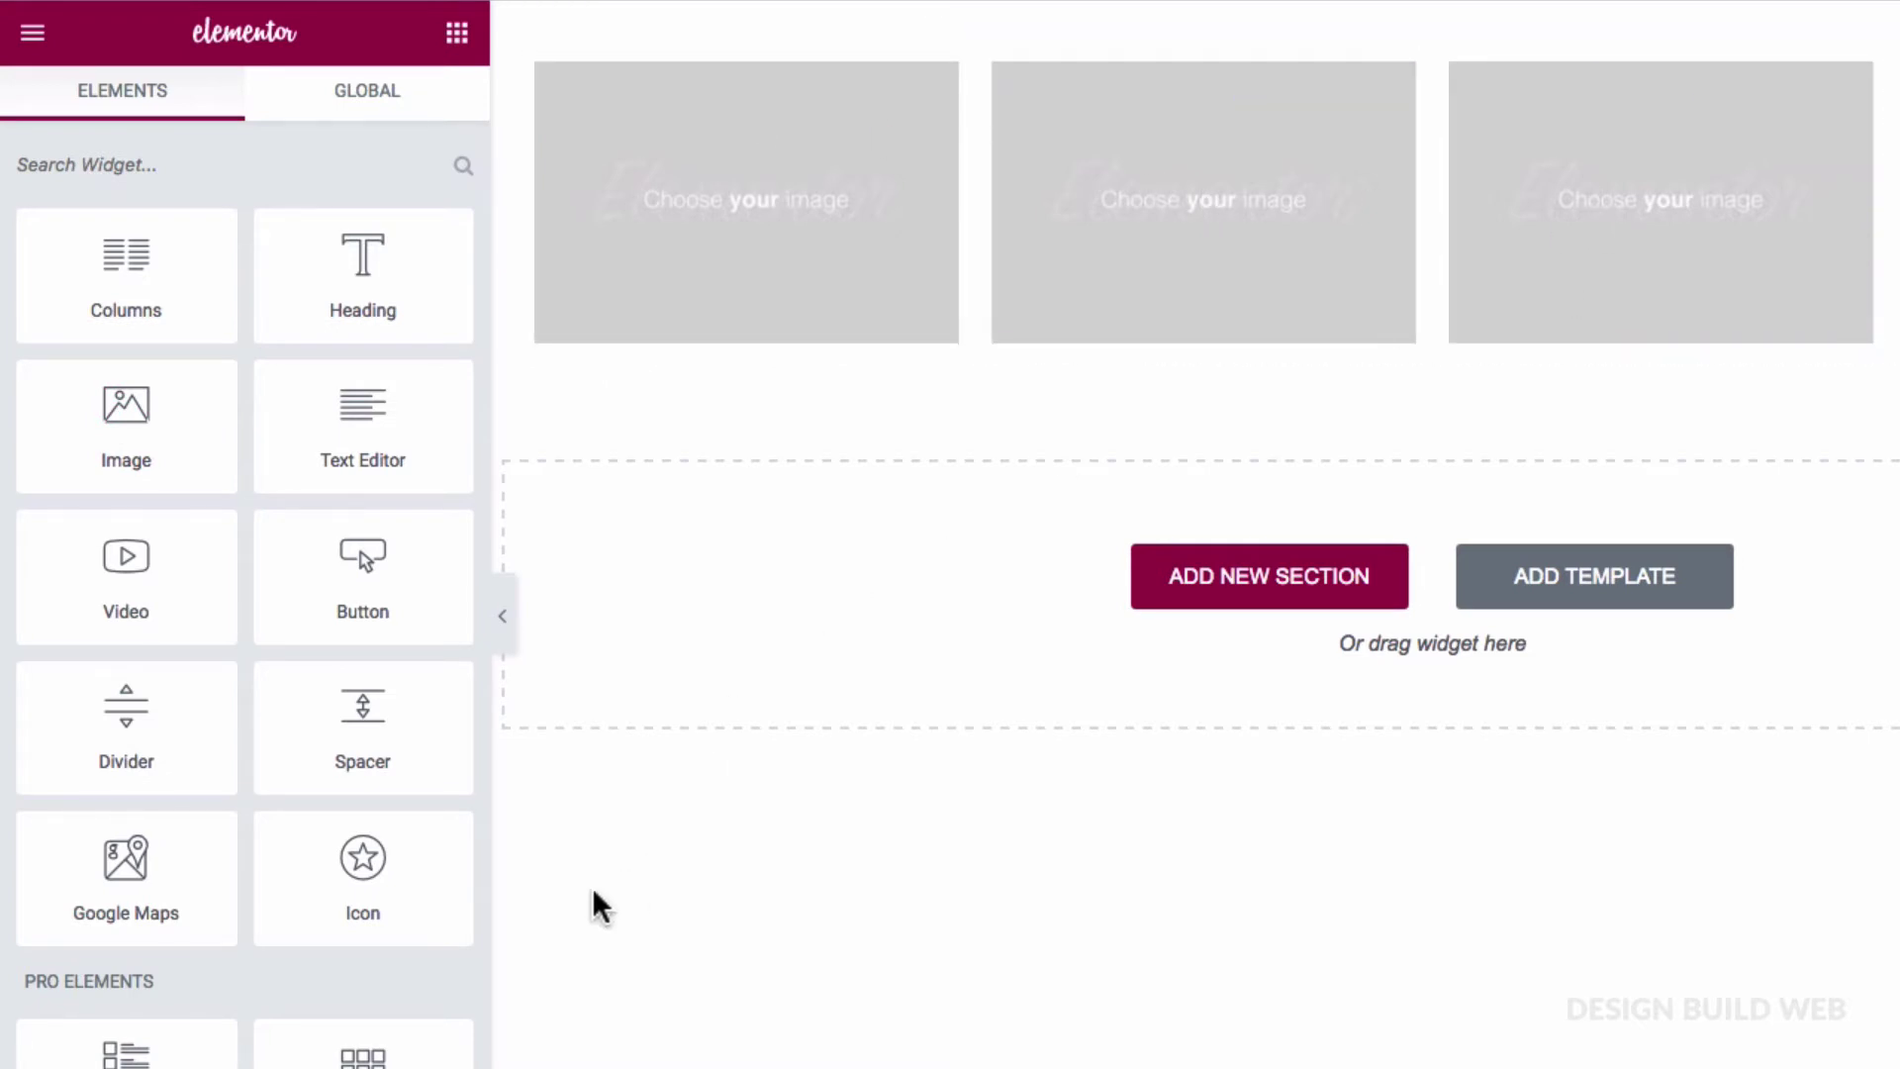
# Preview the page at tablet size, then at the 360px mobile size.
pyautogui.click(158, 1047)
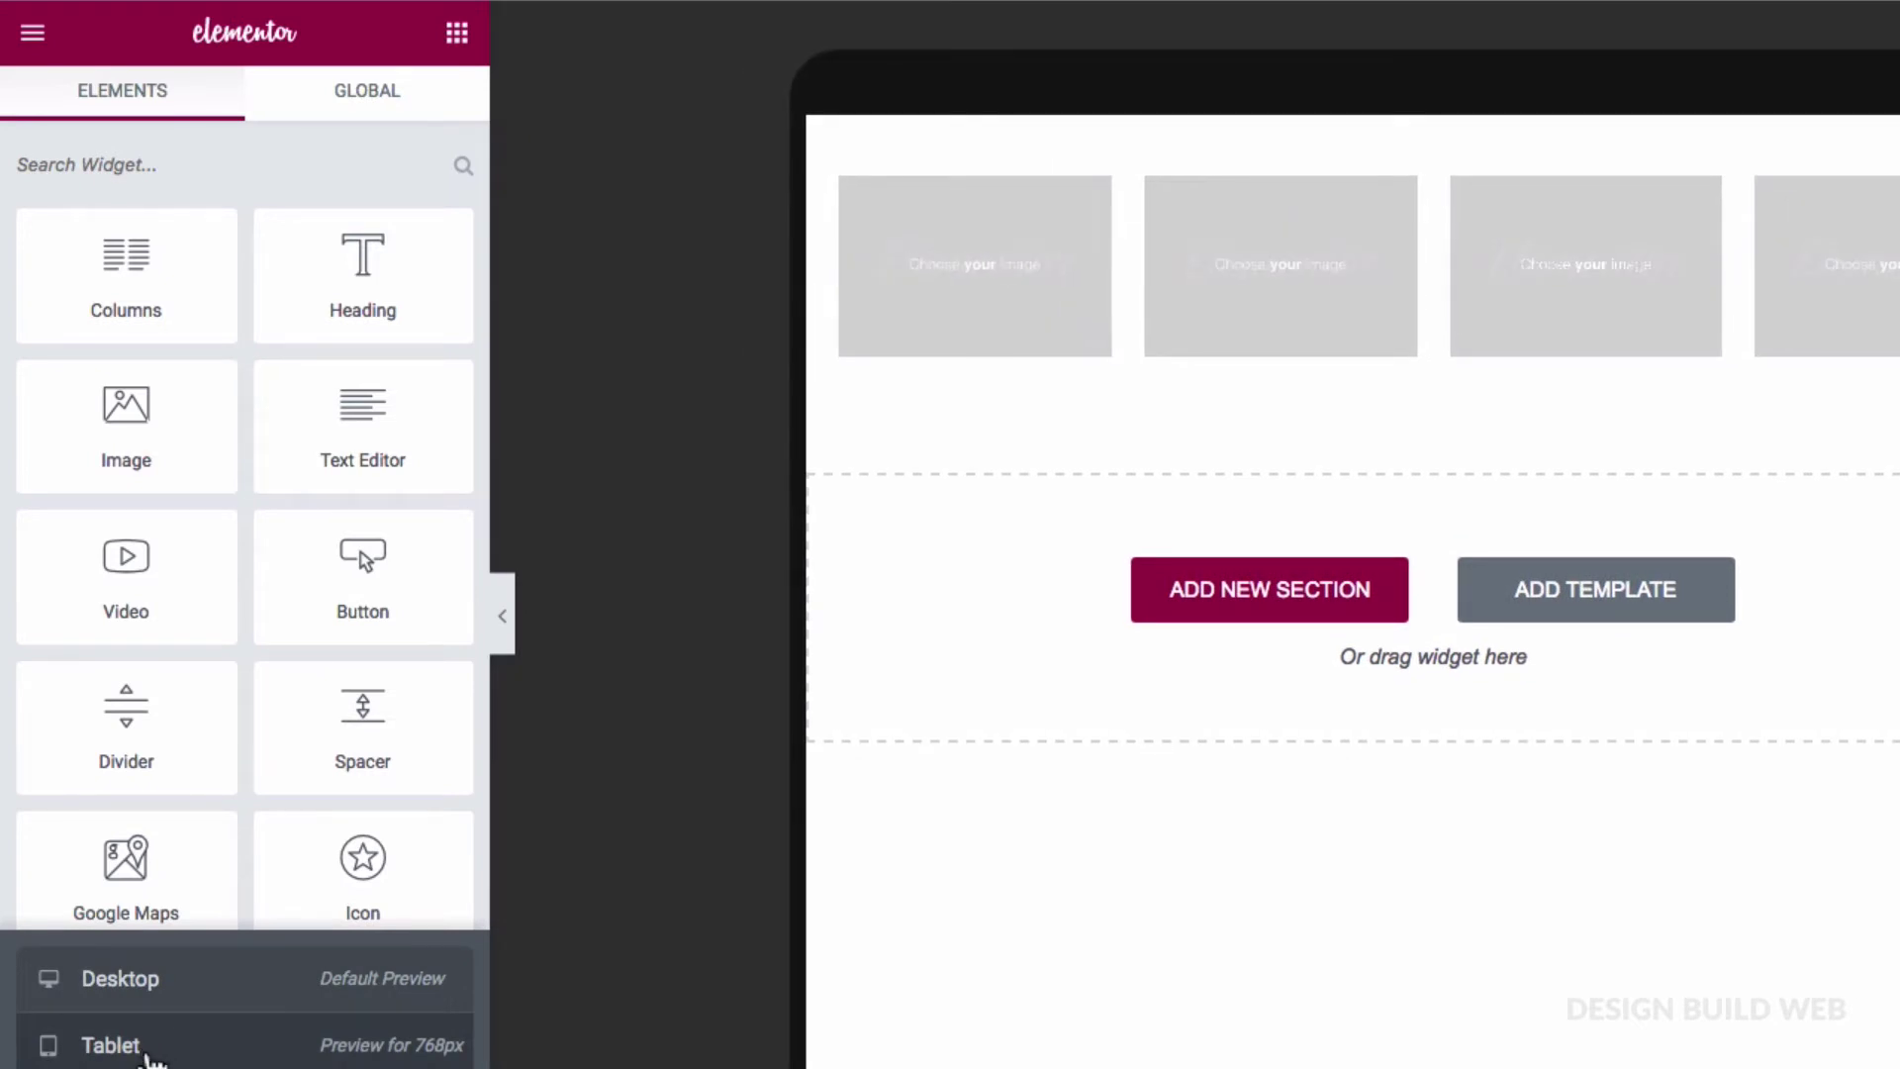
pyautogui.click(119, 1067)
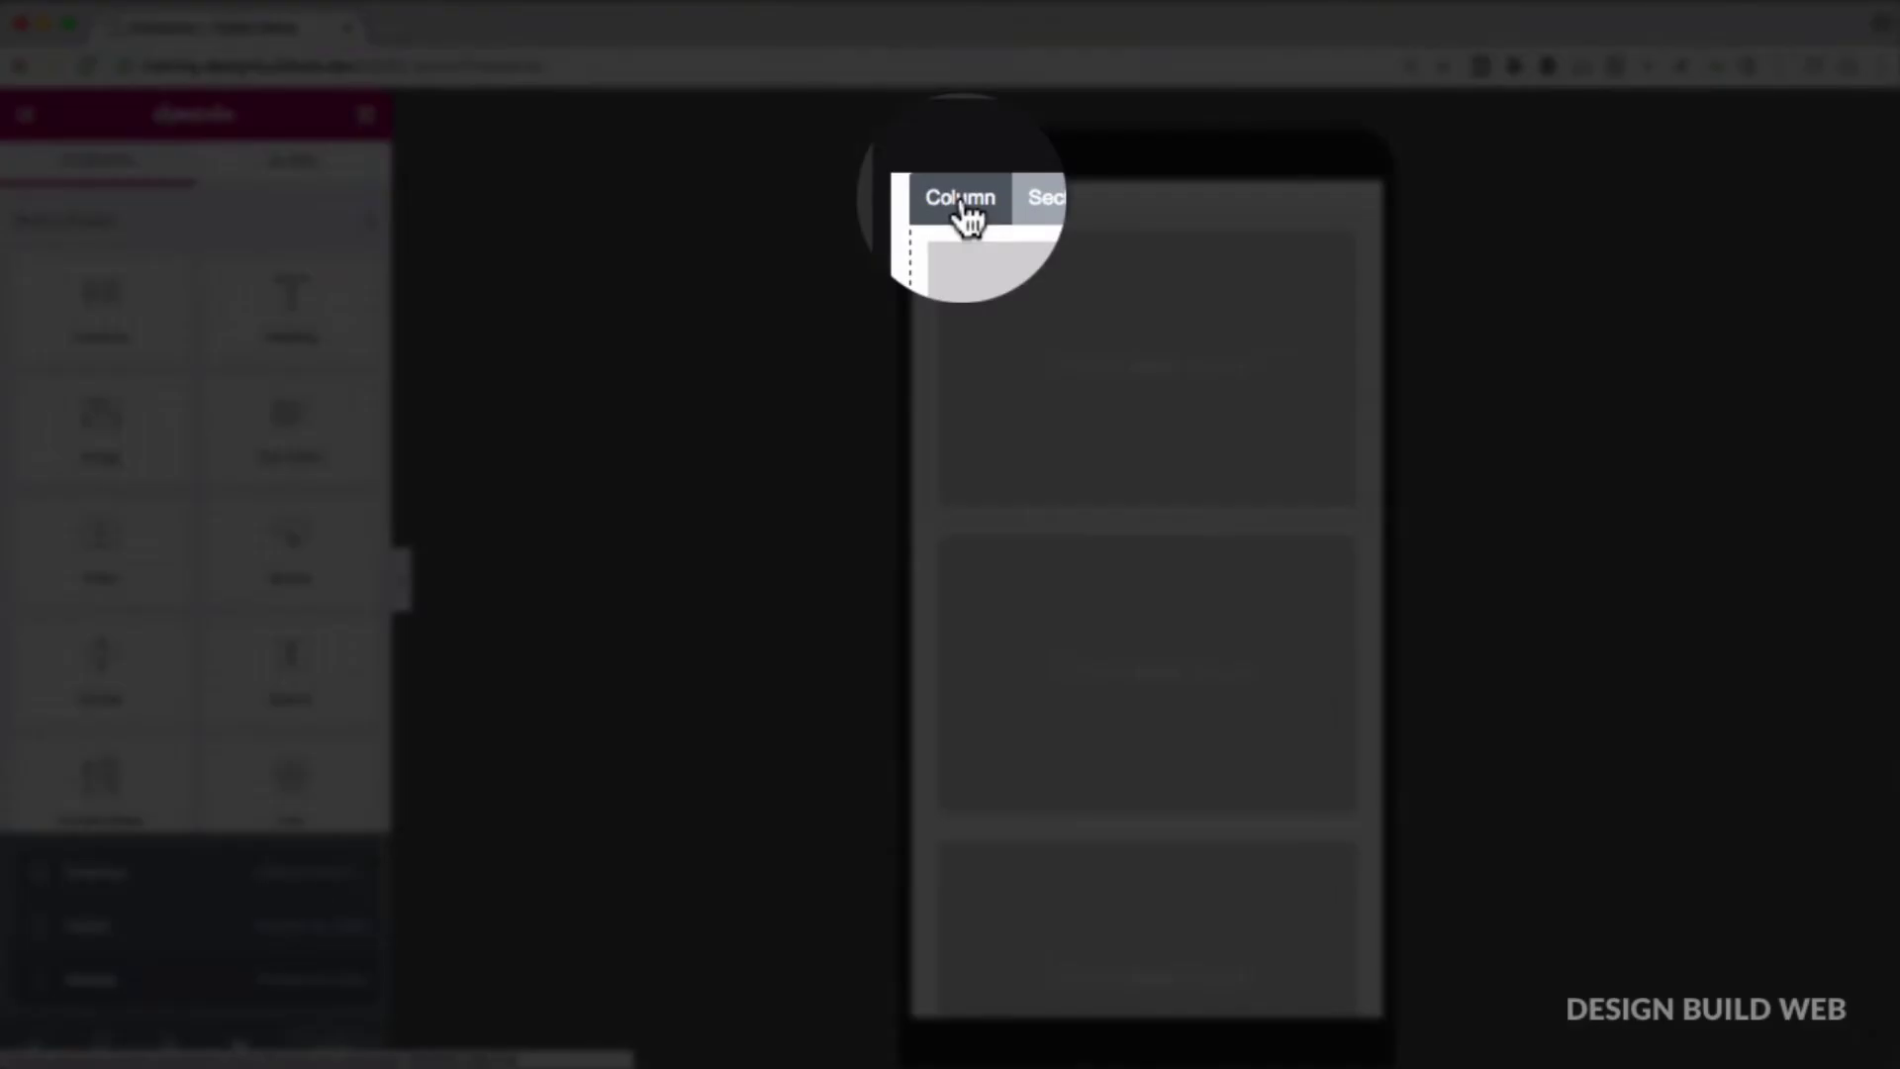
# Give the first image column a custom 50% width on mobile.
pyautogui.click(965, 206)
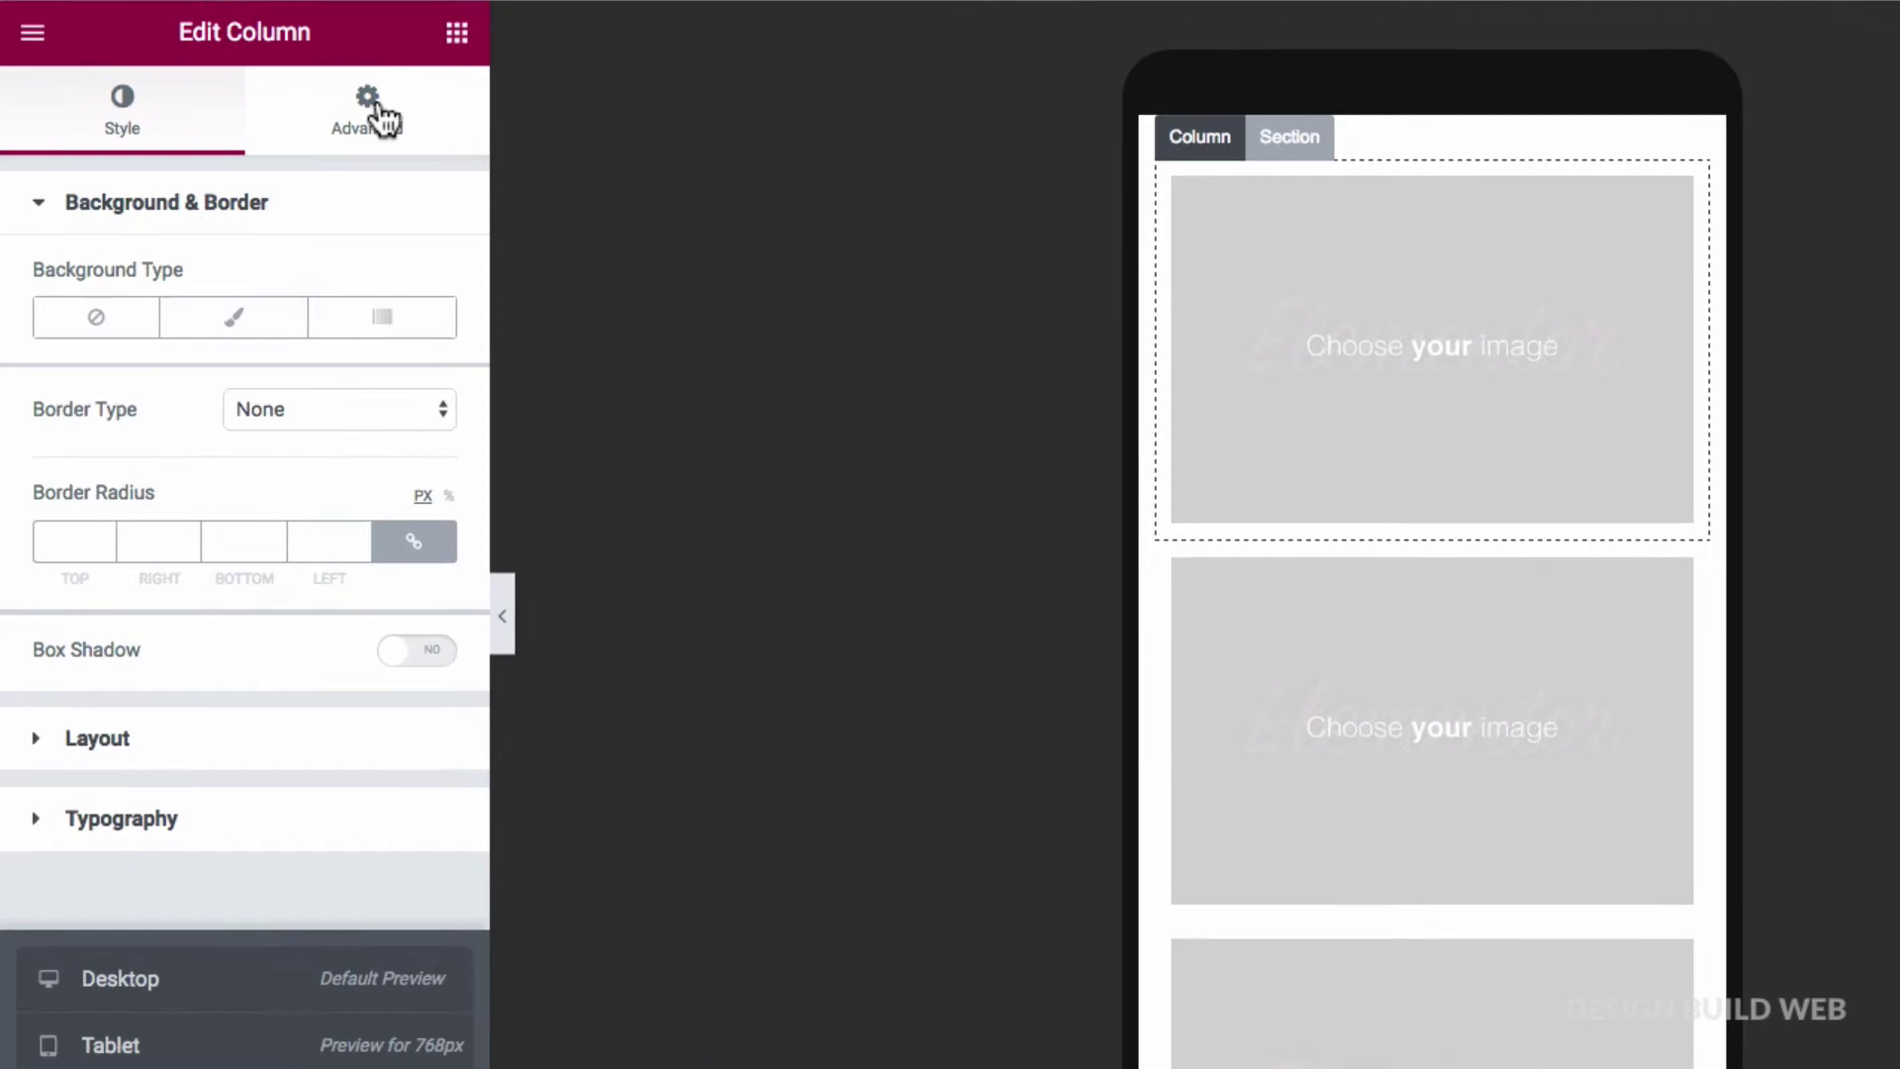
pyautogui.click(385, 121)
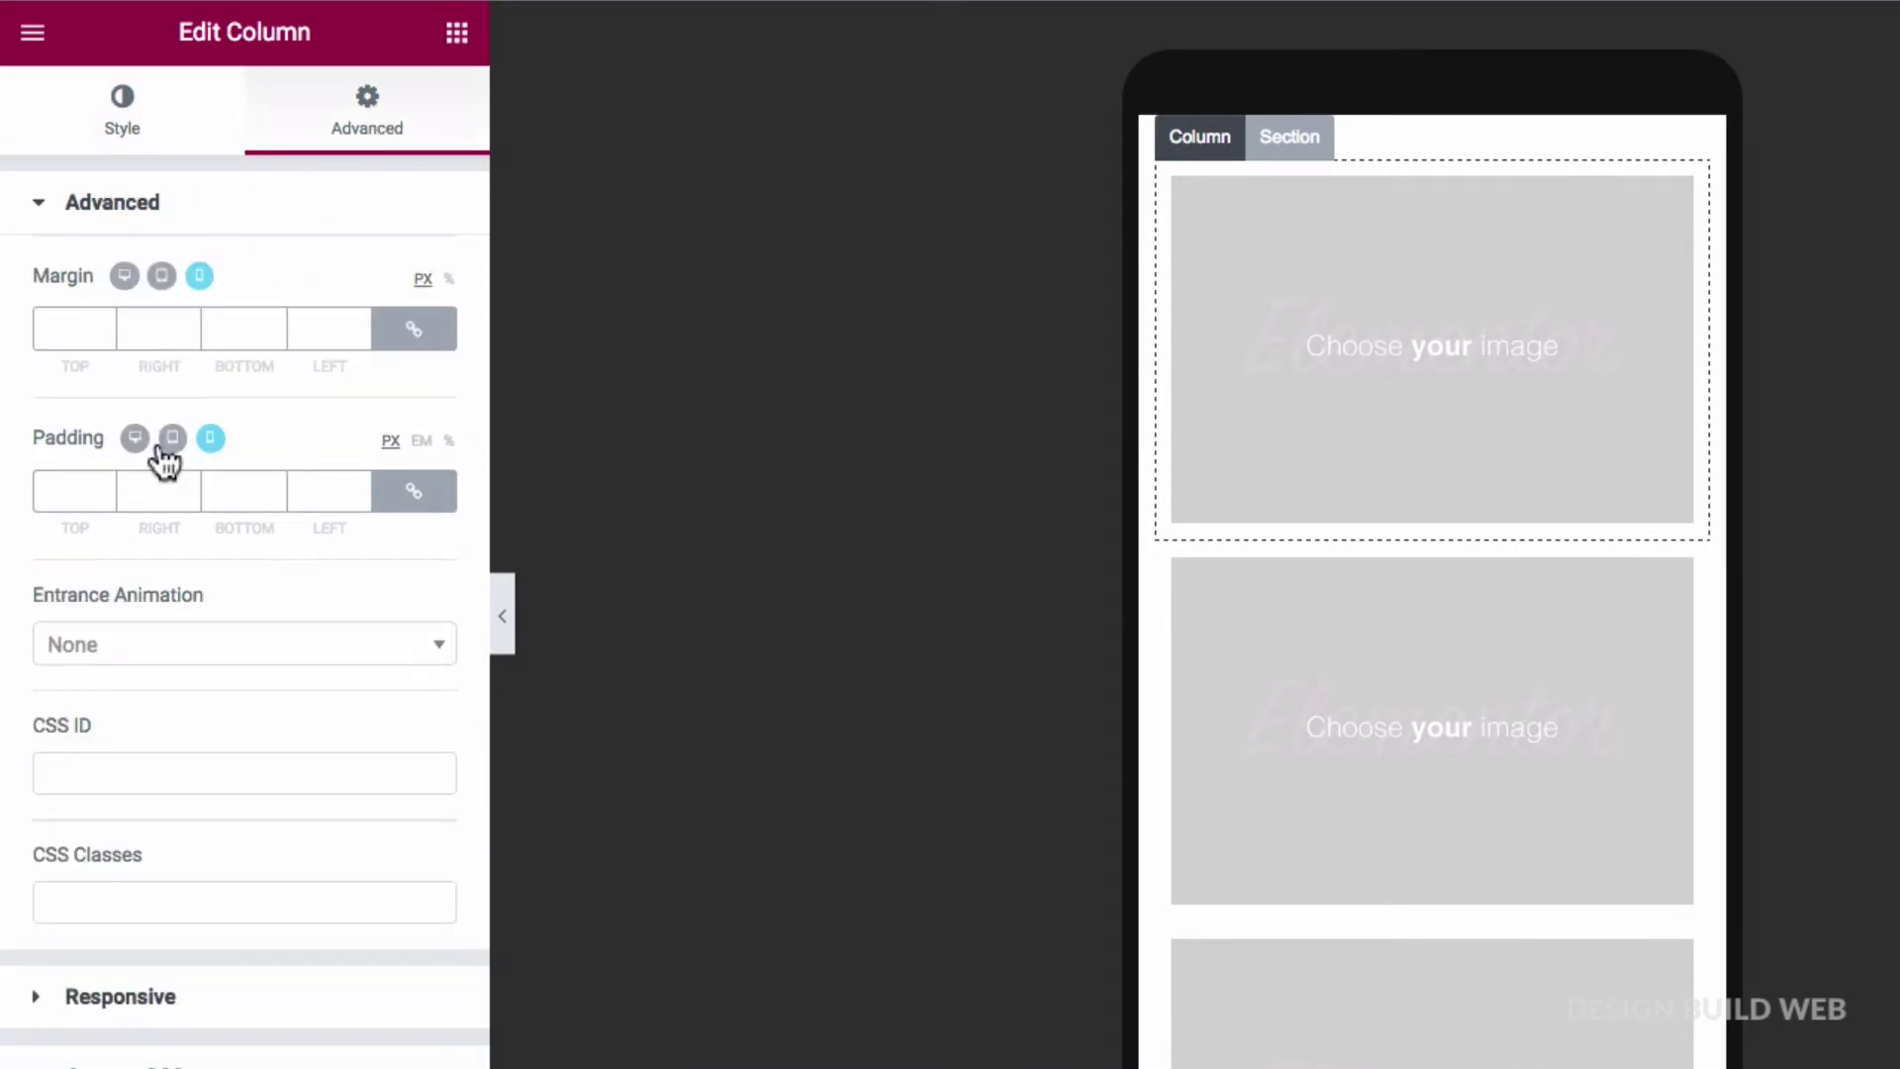
pyautogui.click(45, 997)
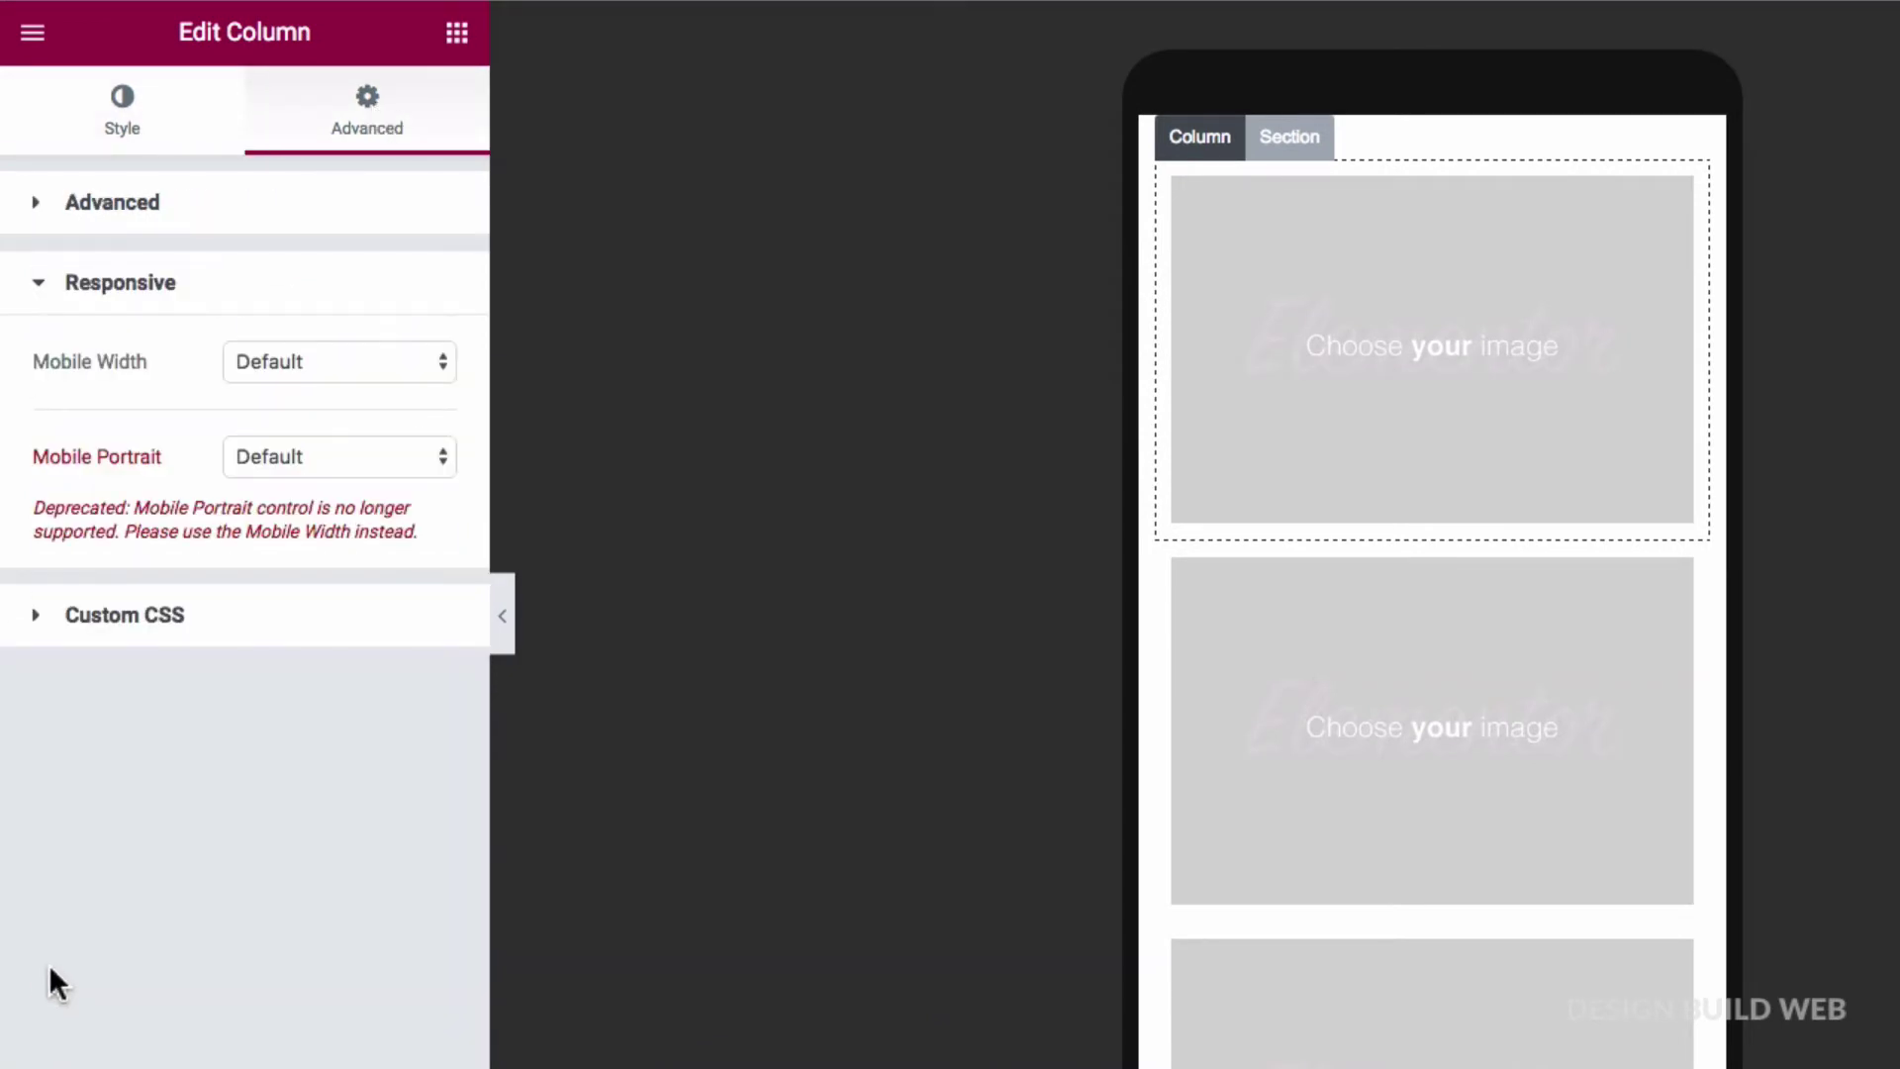
pyautogui.click(301, 364)
pyautogui.click(306, 388)
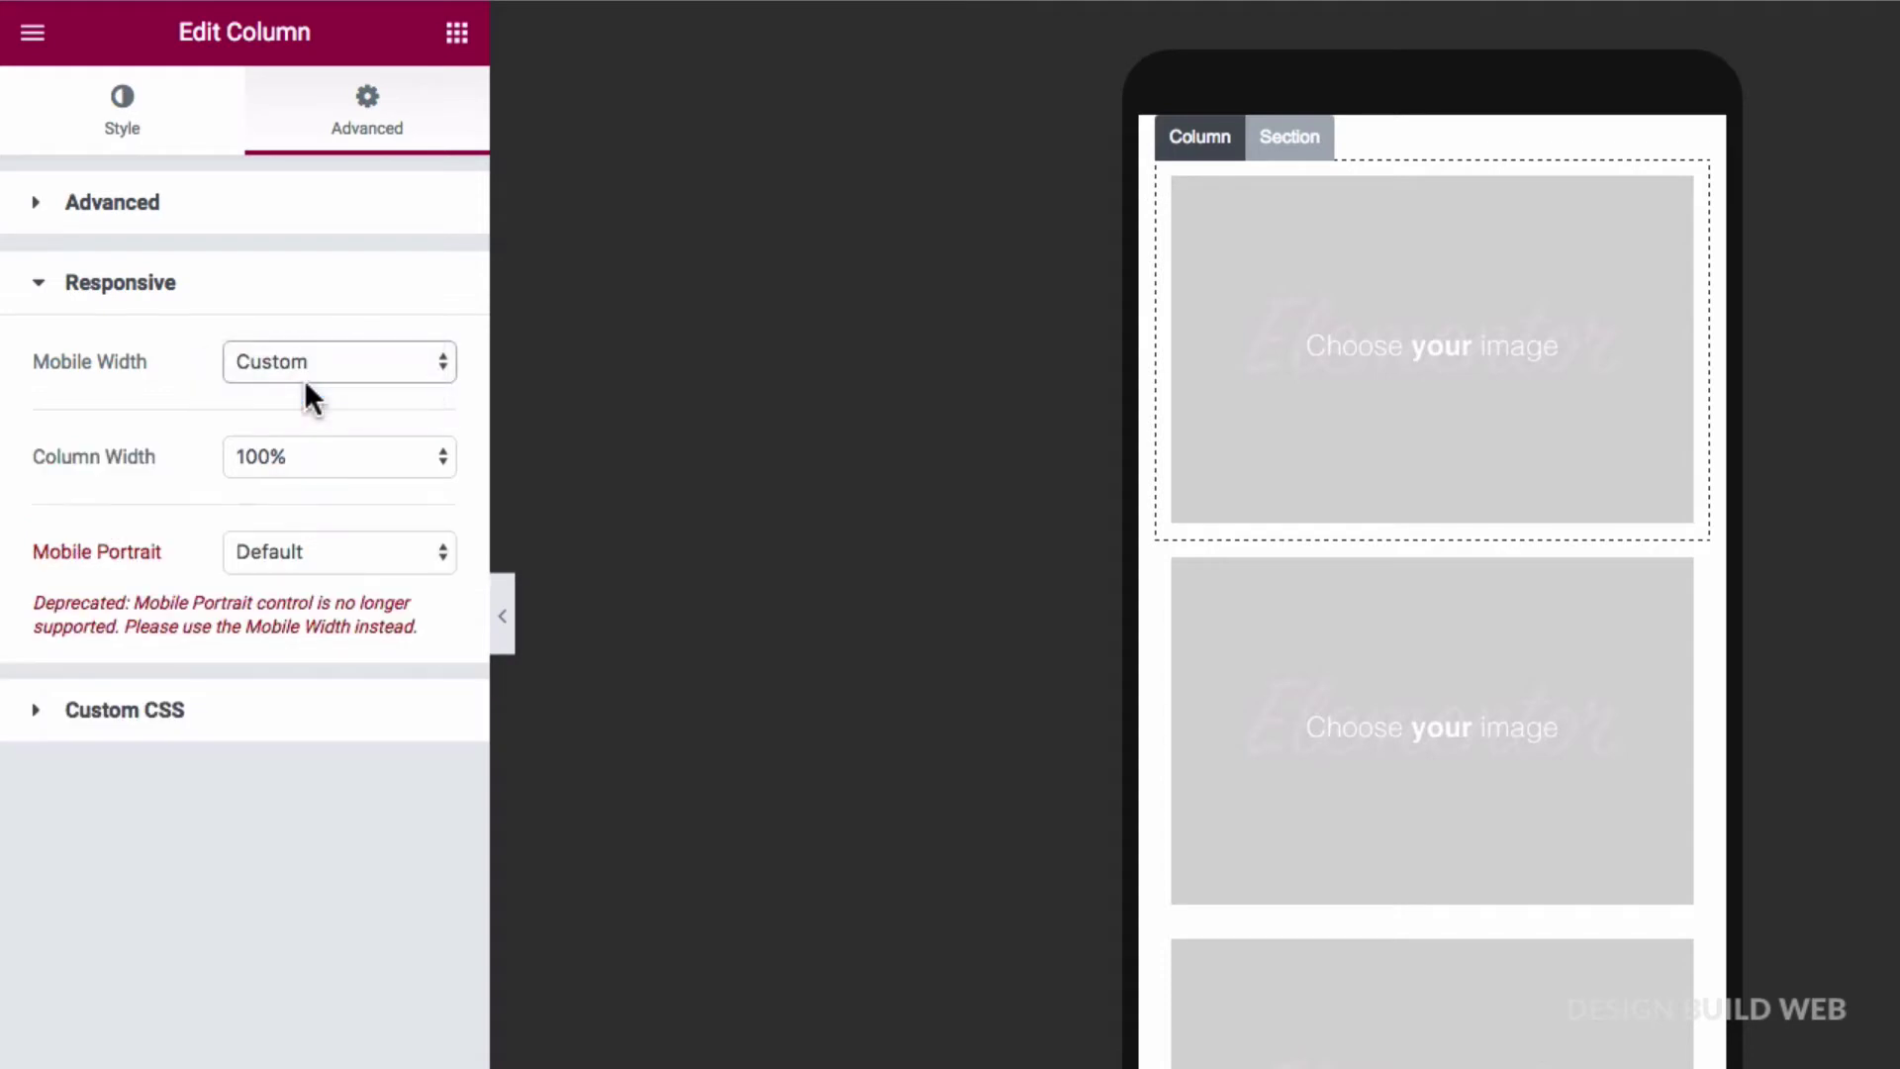
pyautogui.click(301, 455)
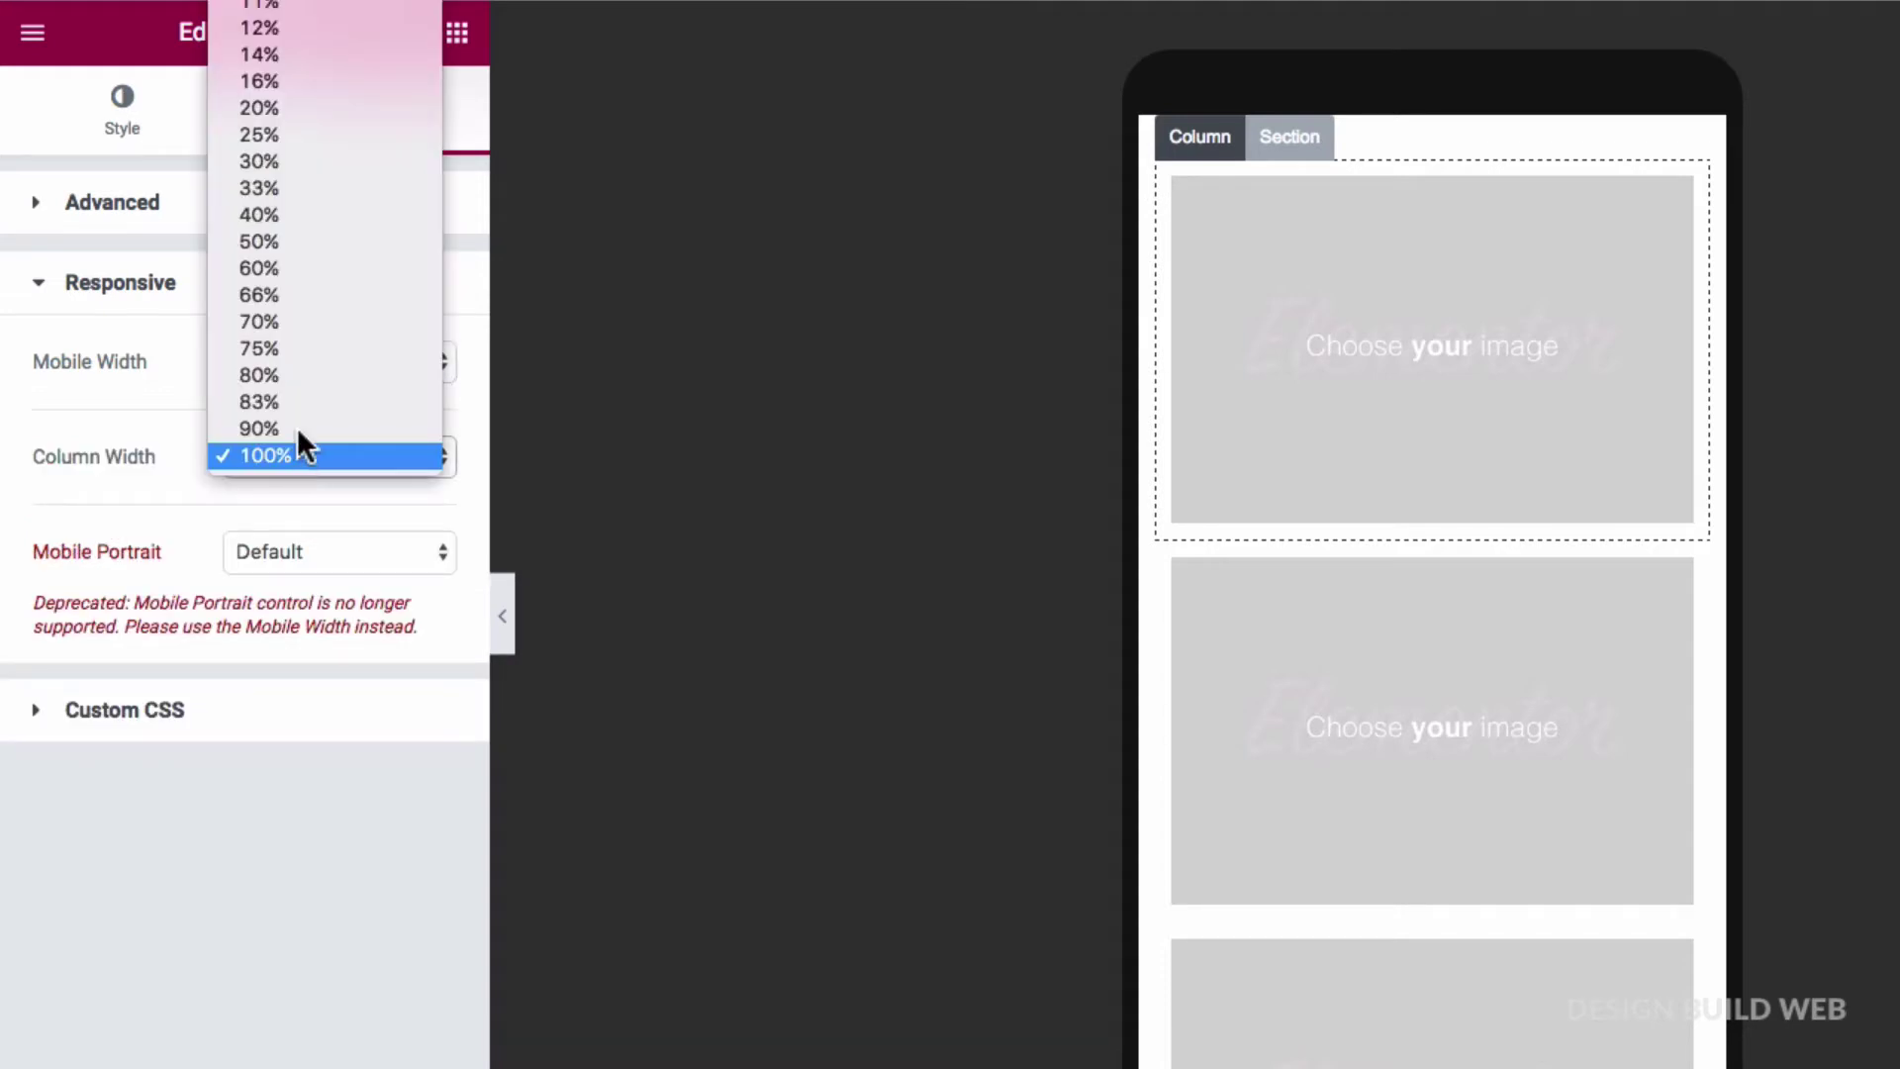
pyautogui.click(289, 239)
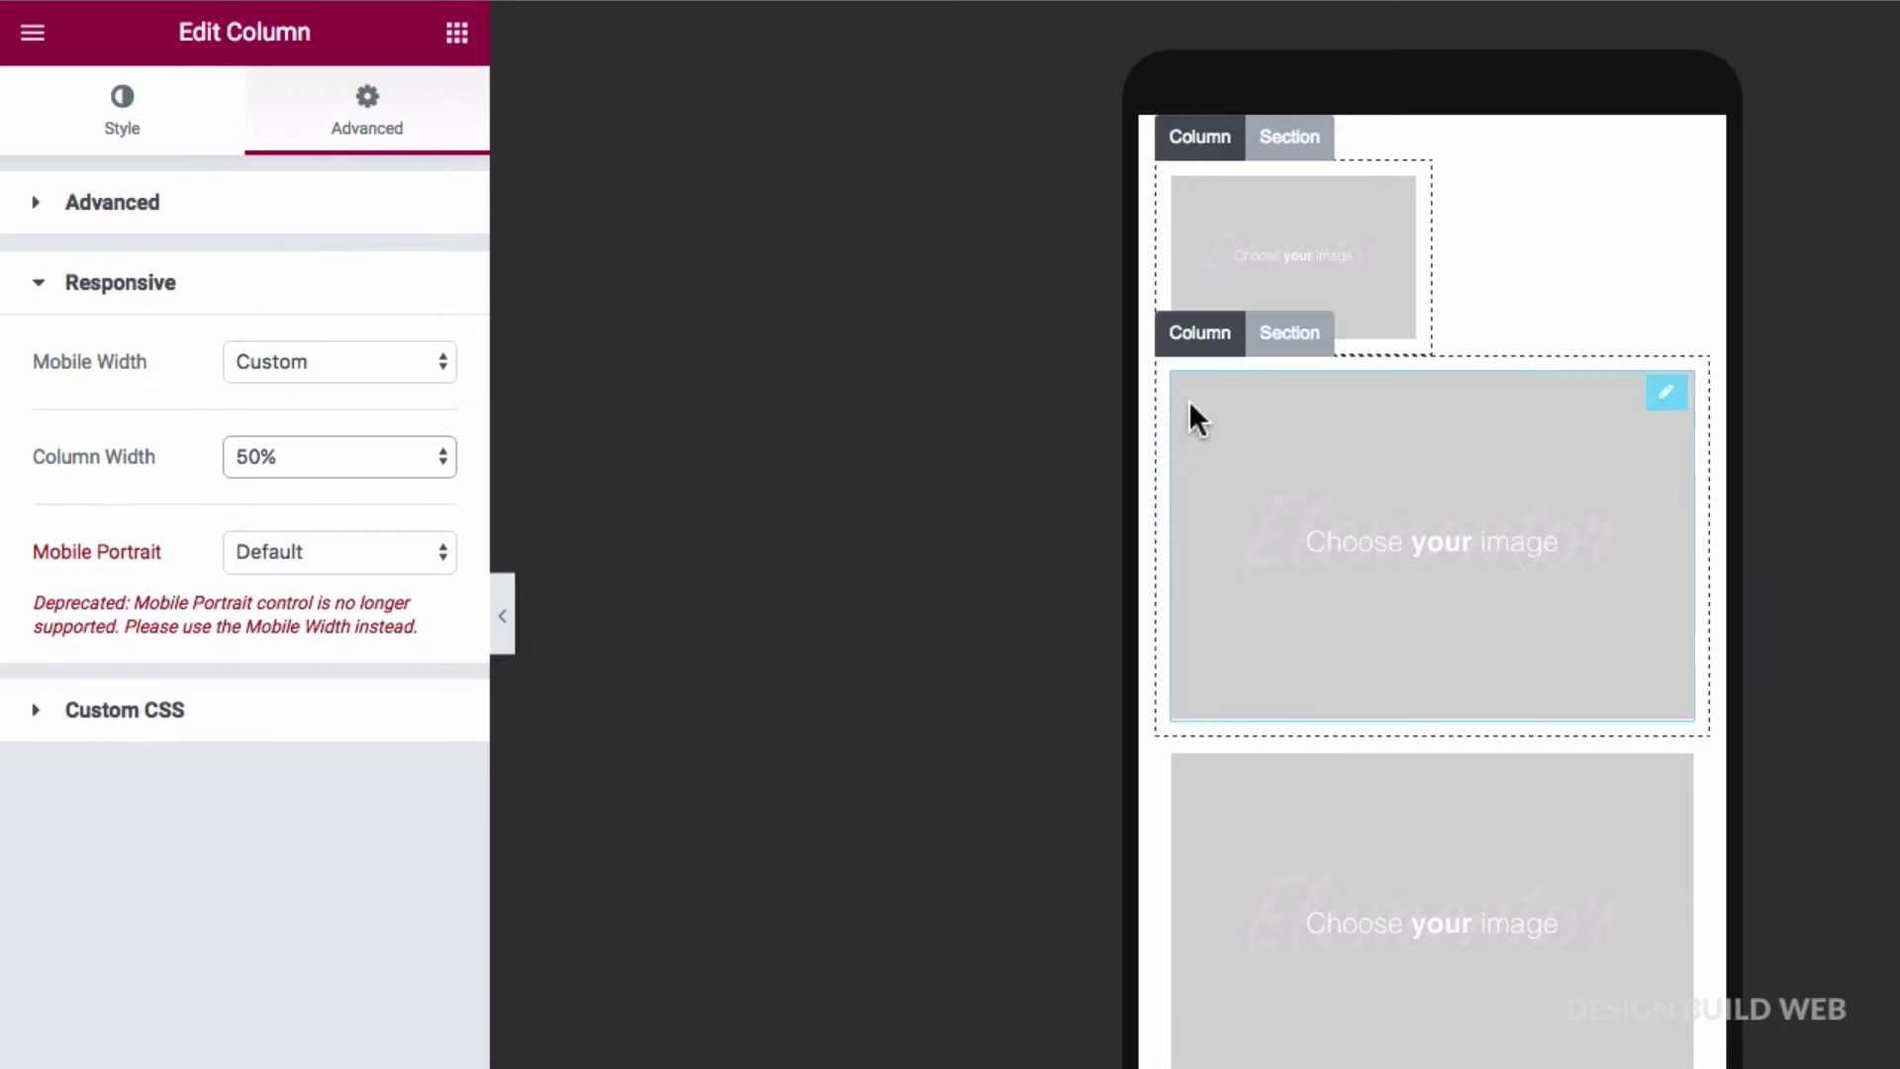
# Give the second image column a custom 50% width on mobile.
pyautogui.click(1168, 348)
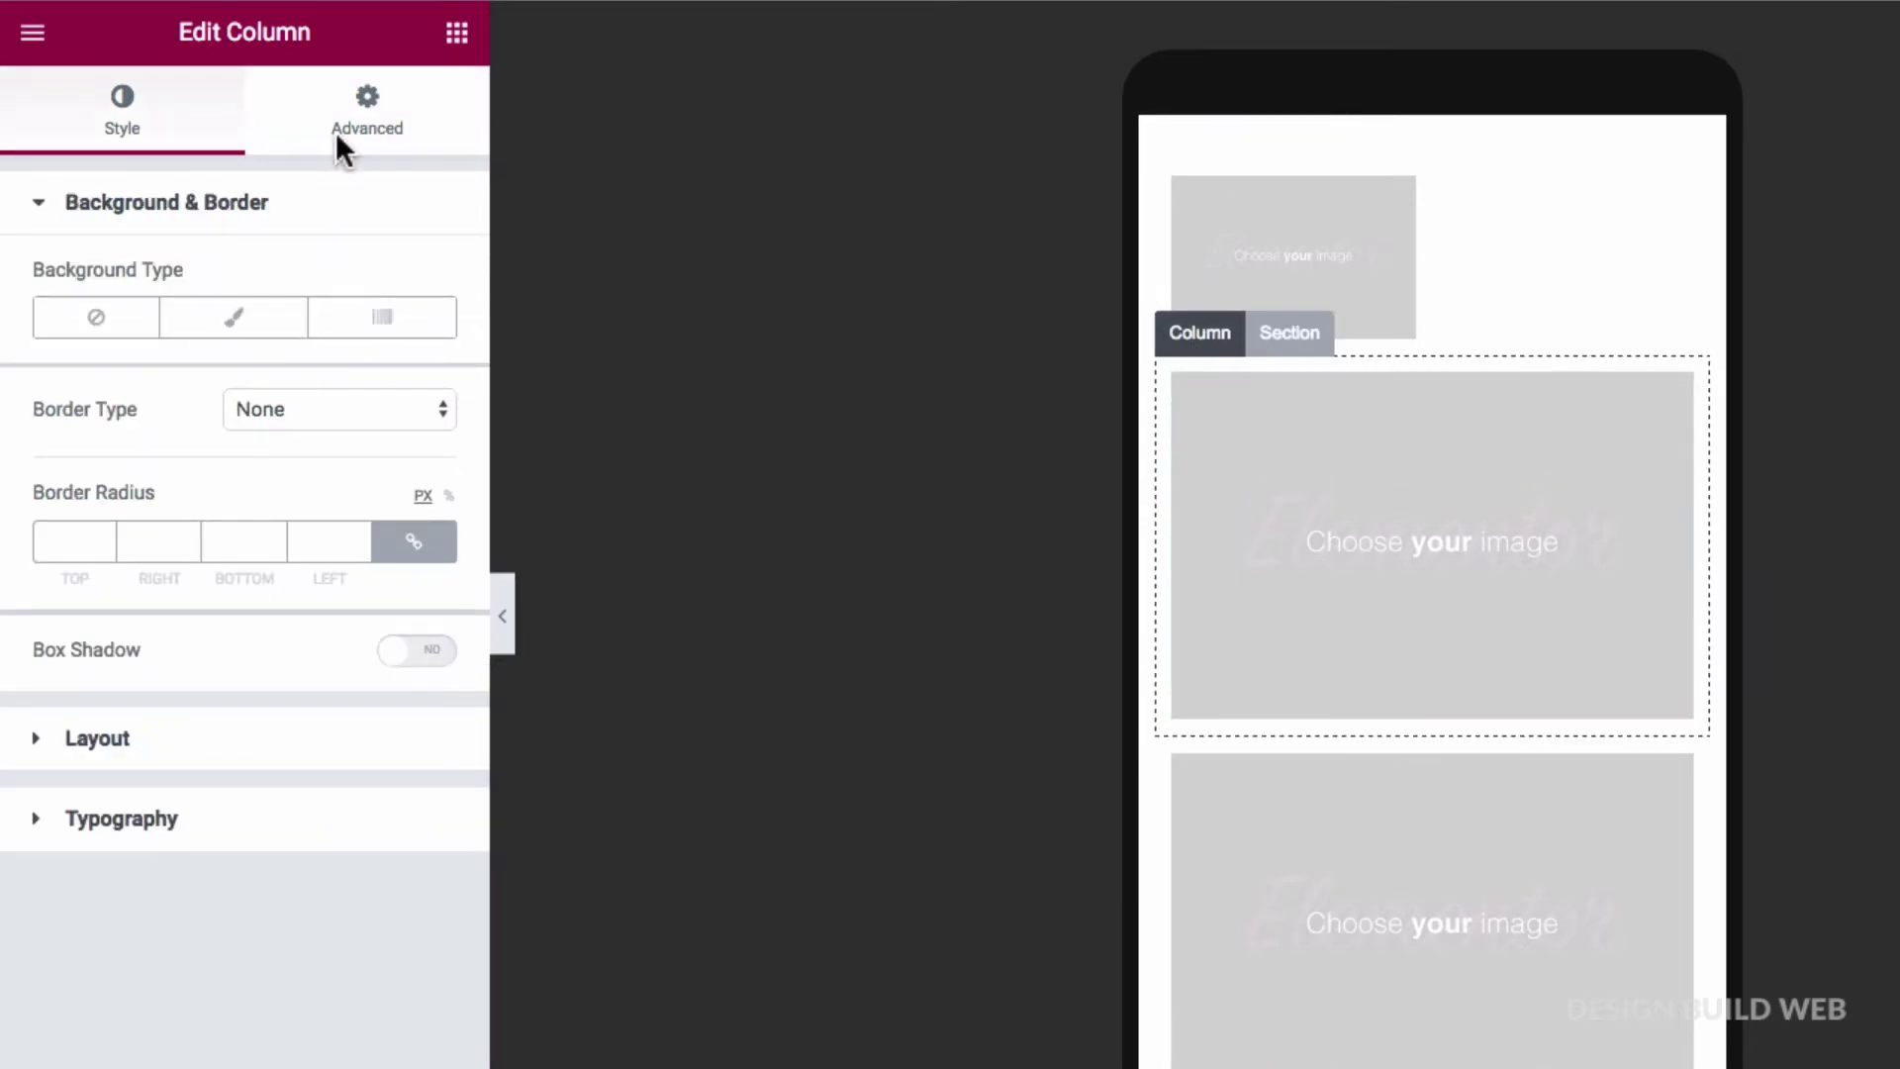
pyautogui.click(368, 129)
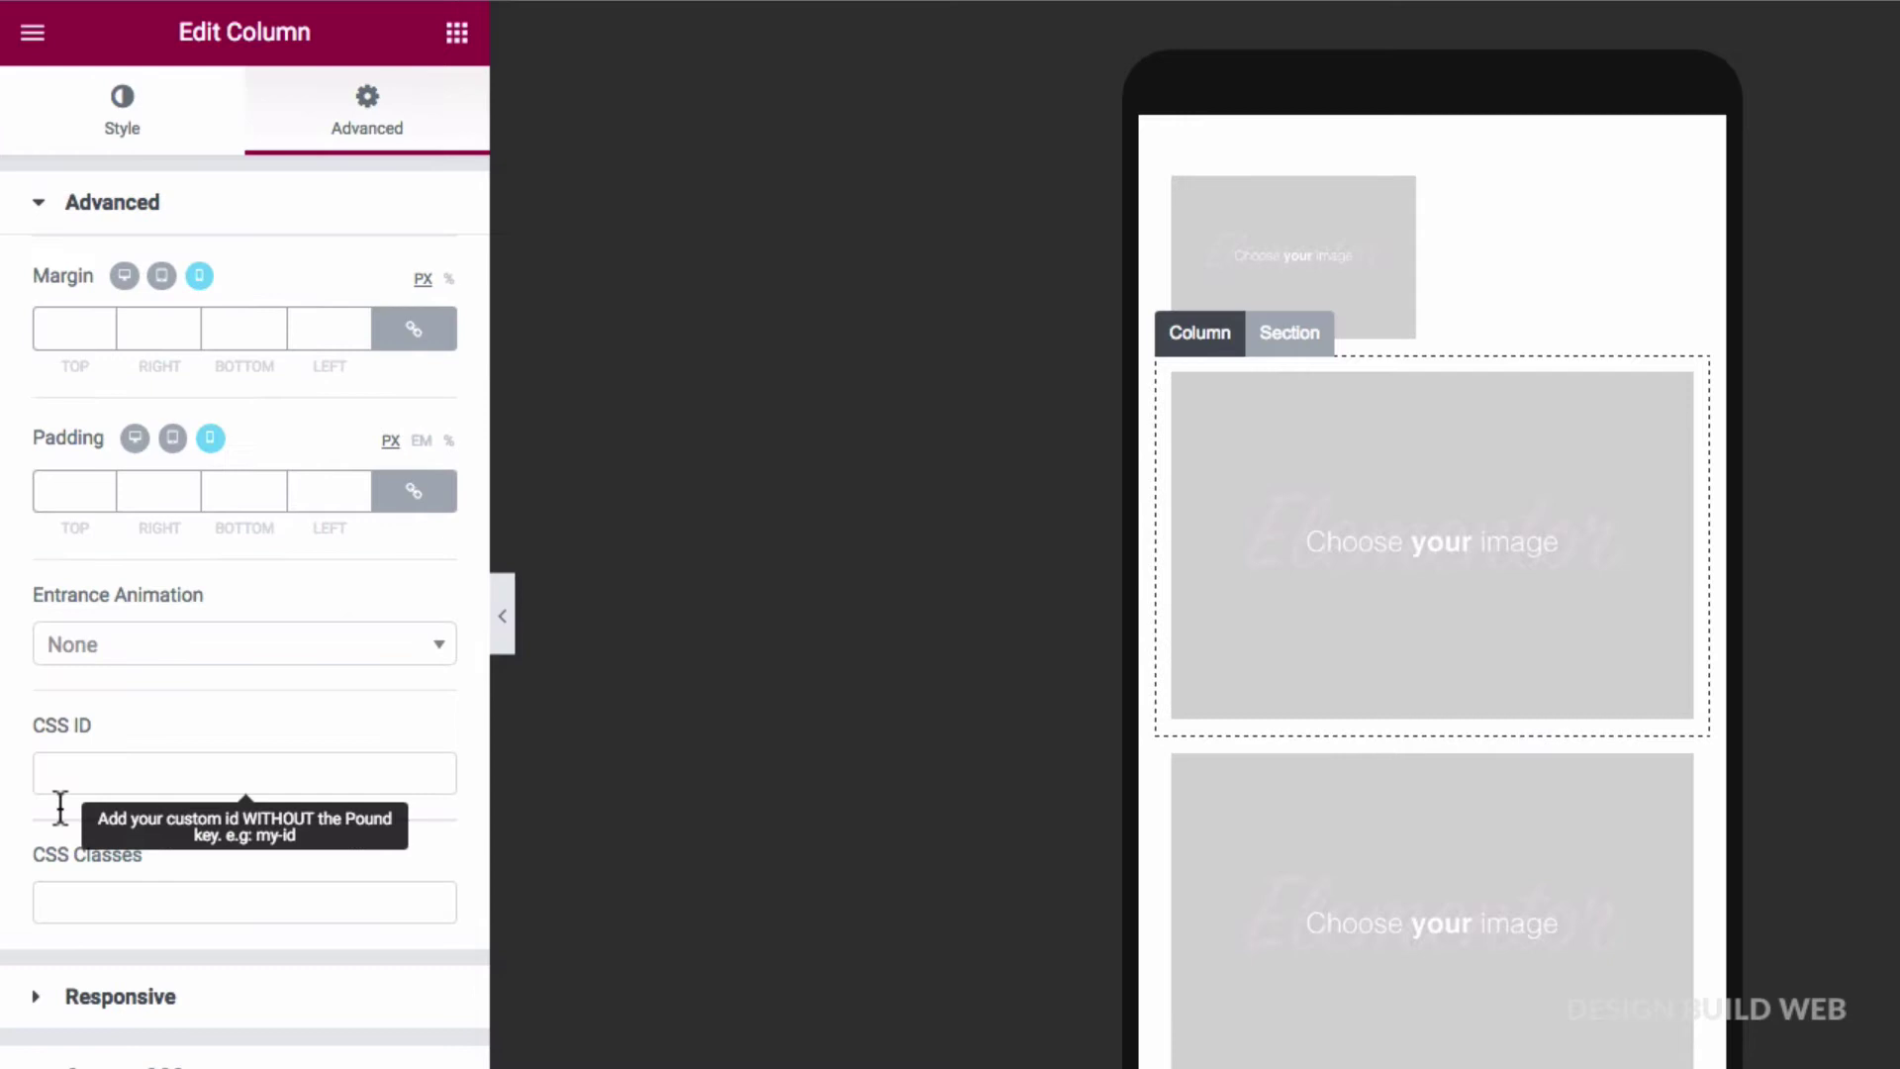
pyautogui.click(36, 999)
pyautogui.click(297, 358)
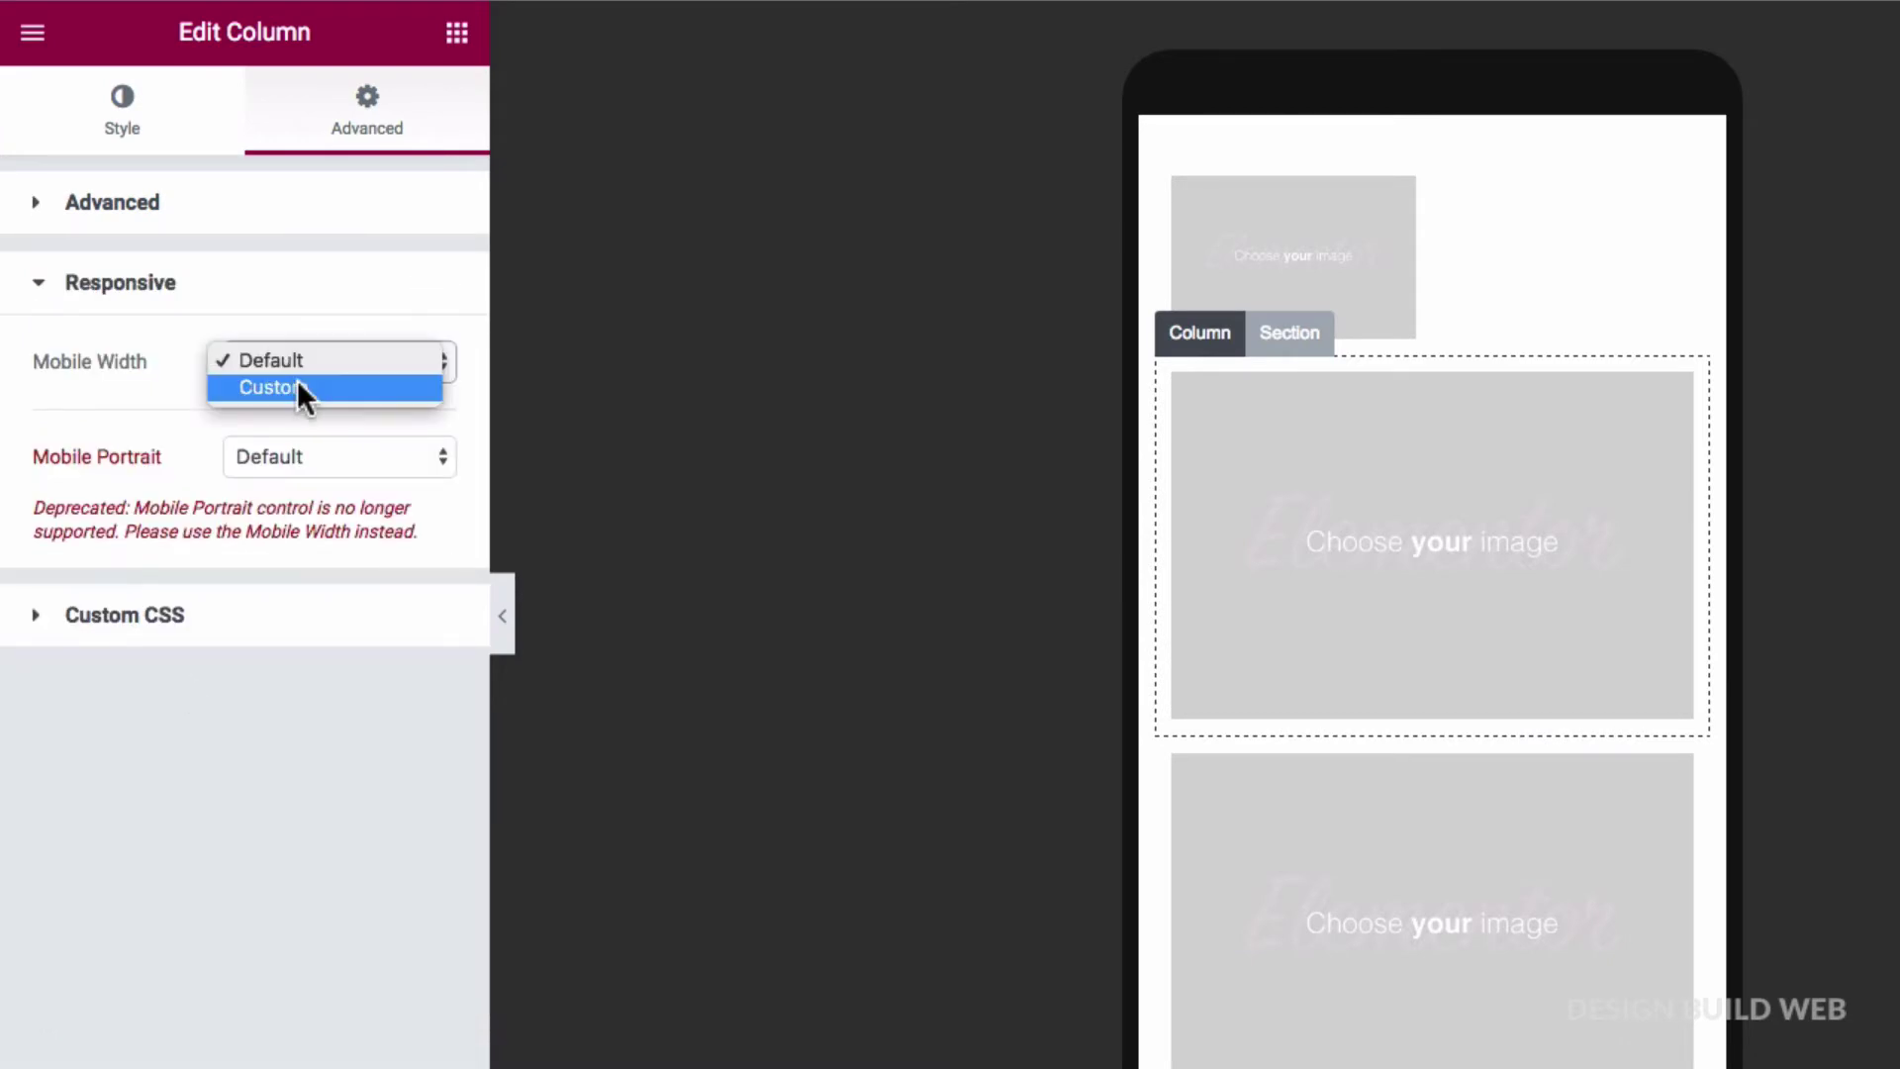
pyautogui.click(297, 390)
pyautogui.click(293, 457)
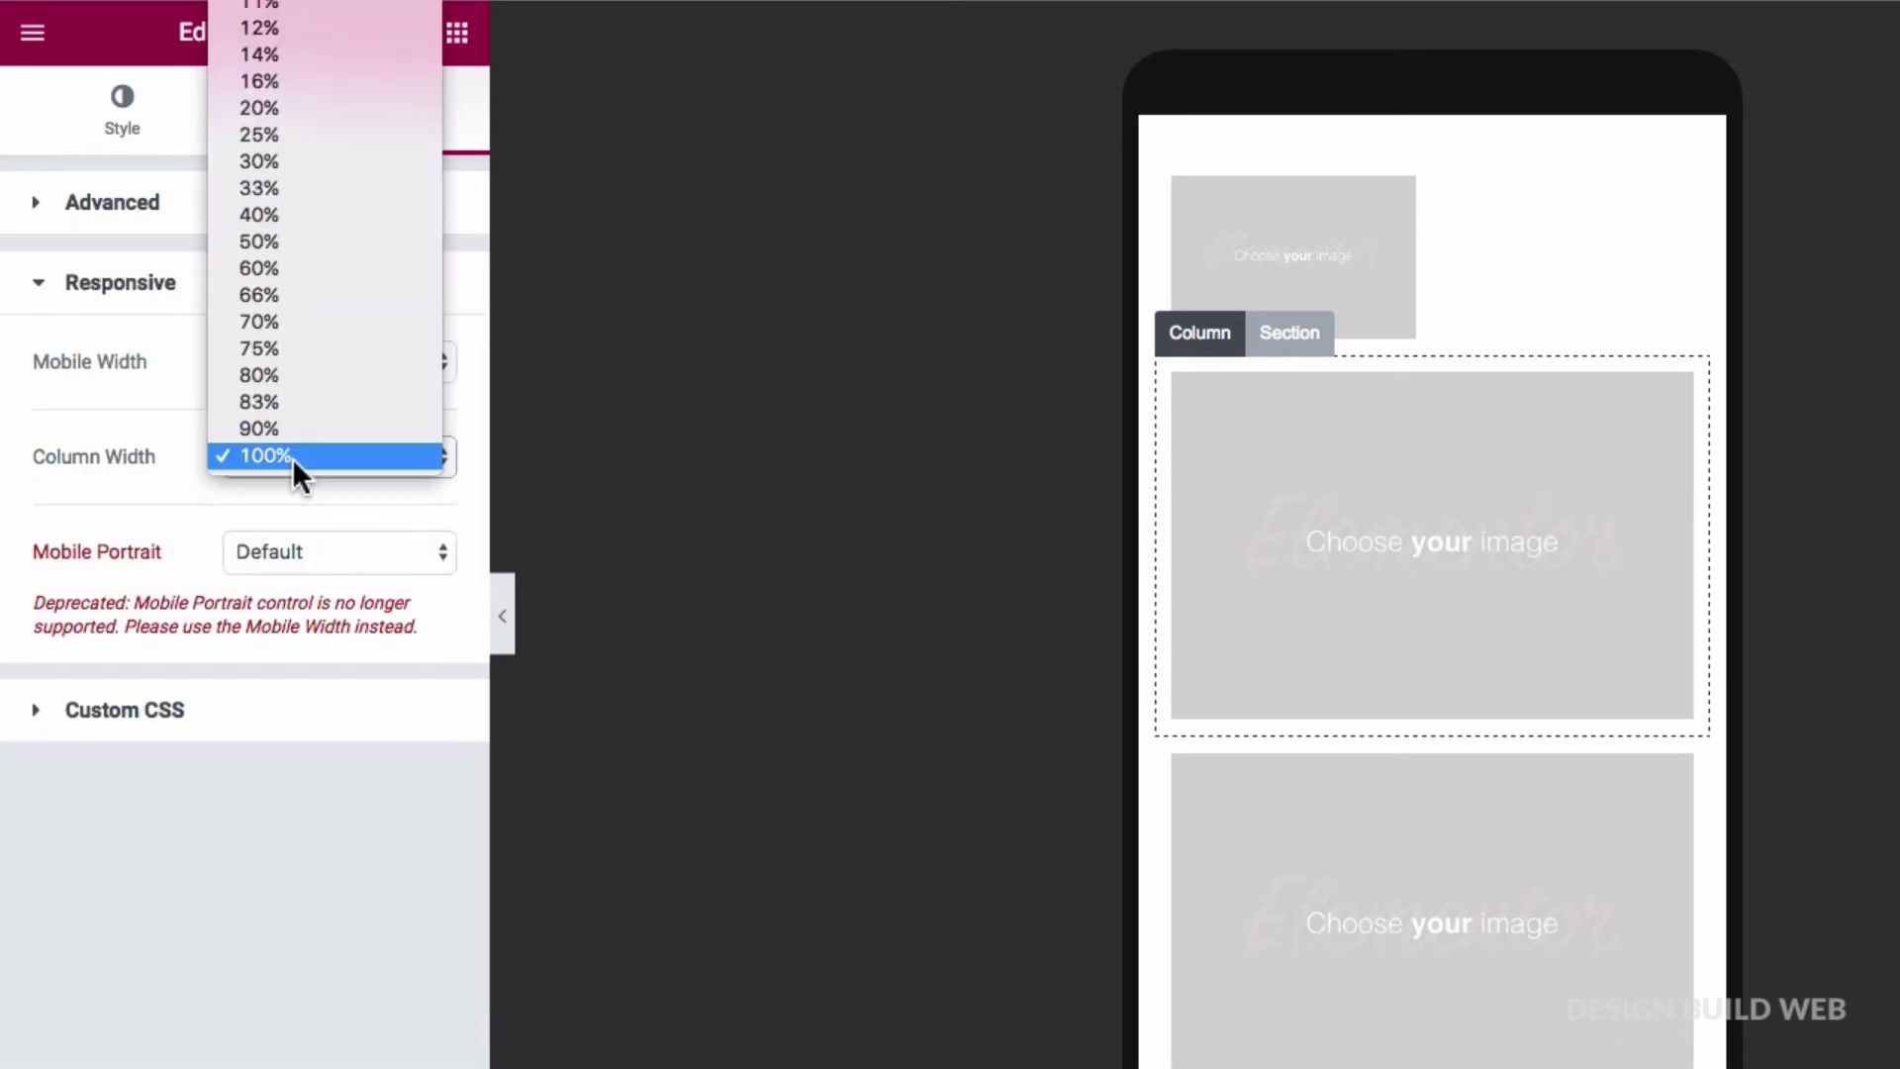
pyautogui.click(283, 241)
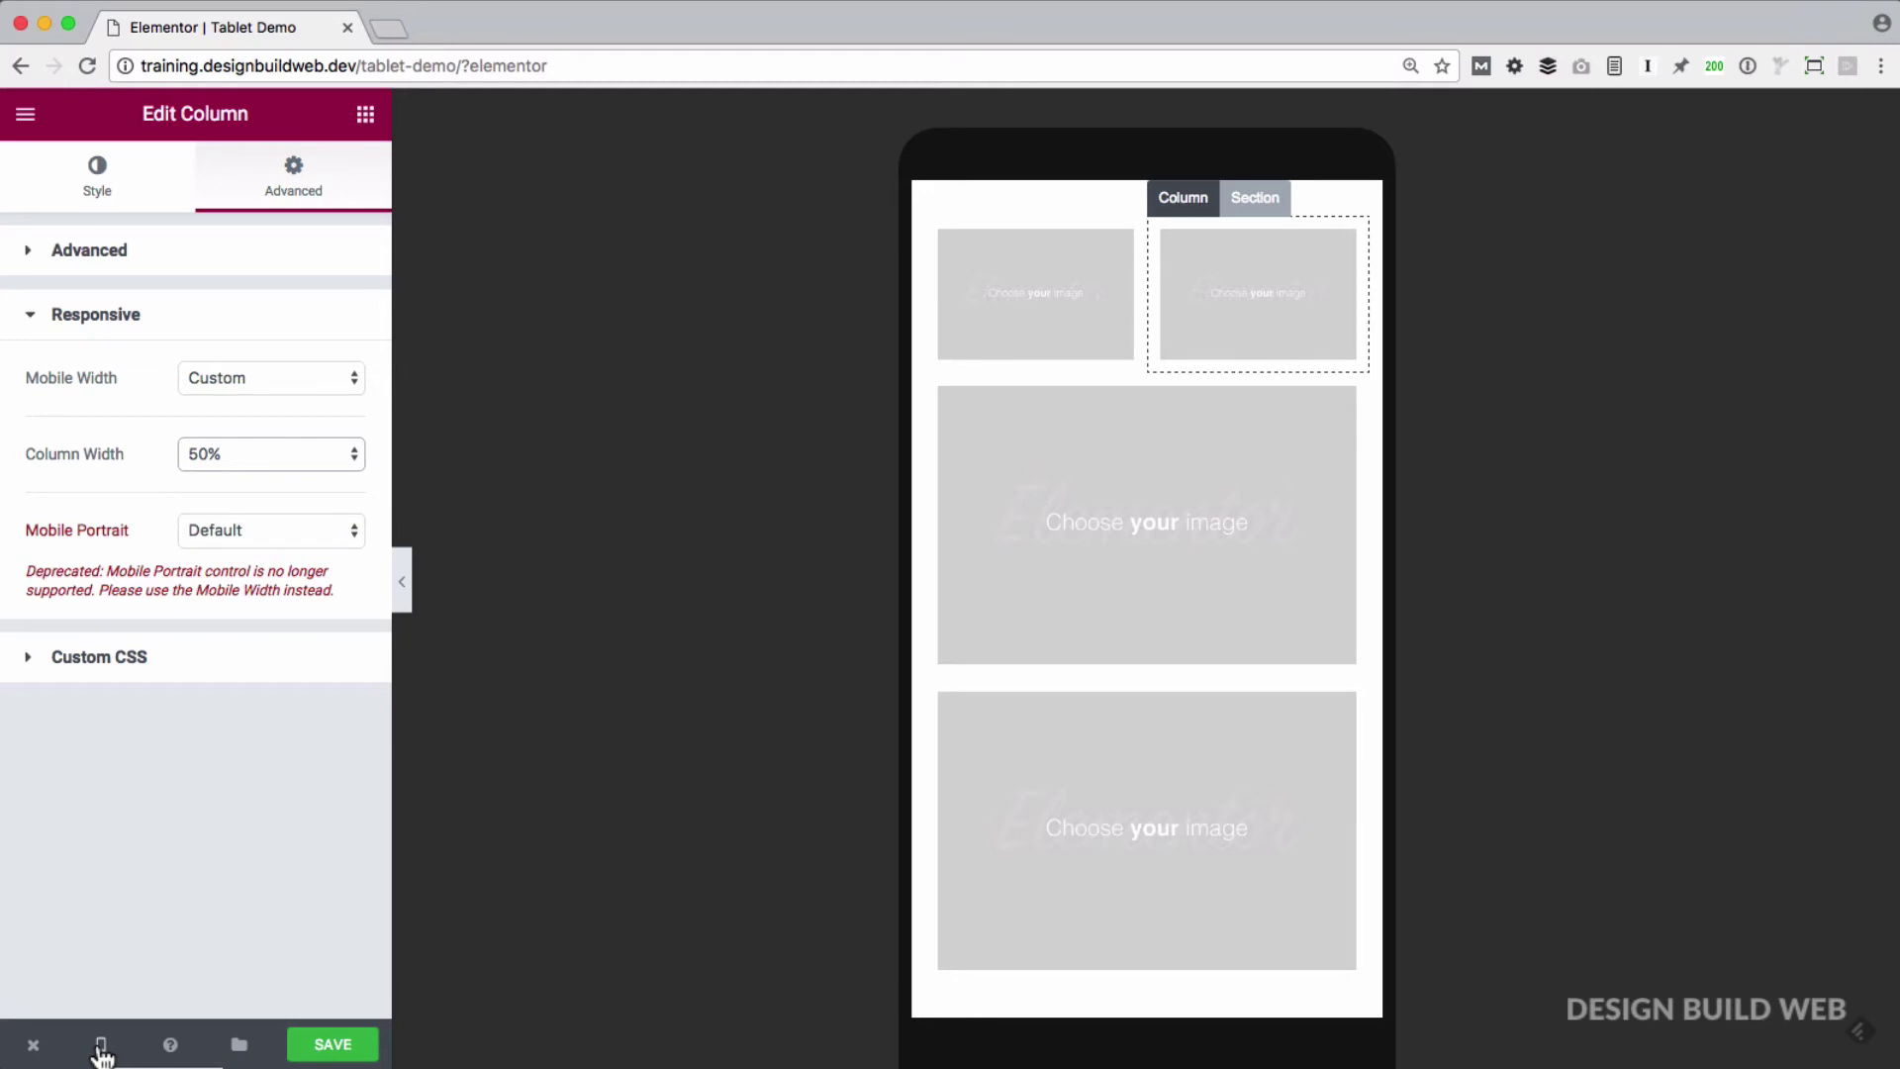
# Switch the preview back to the 768px tablet size, showing four images in one row.
pyautogui.click(102, 1055)
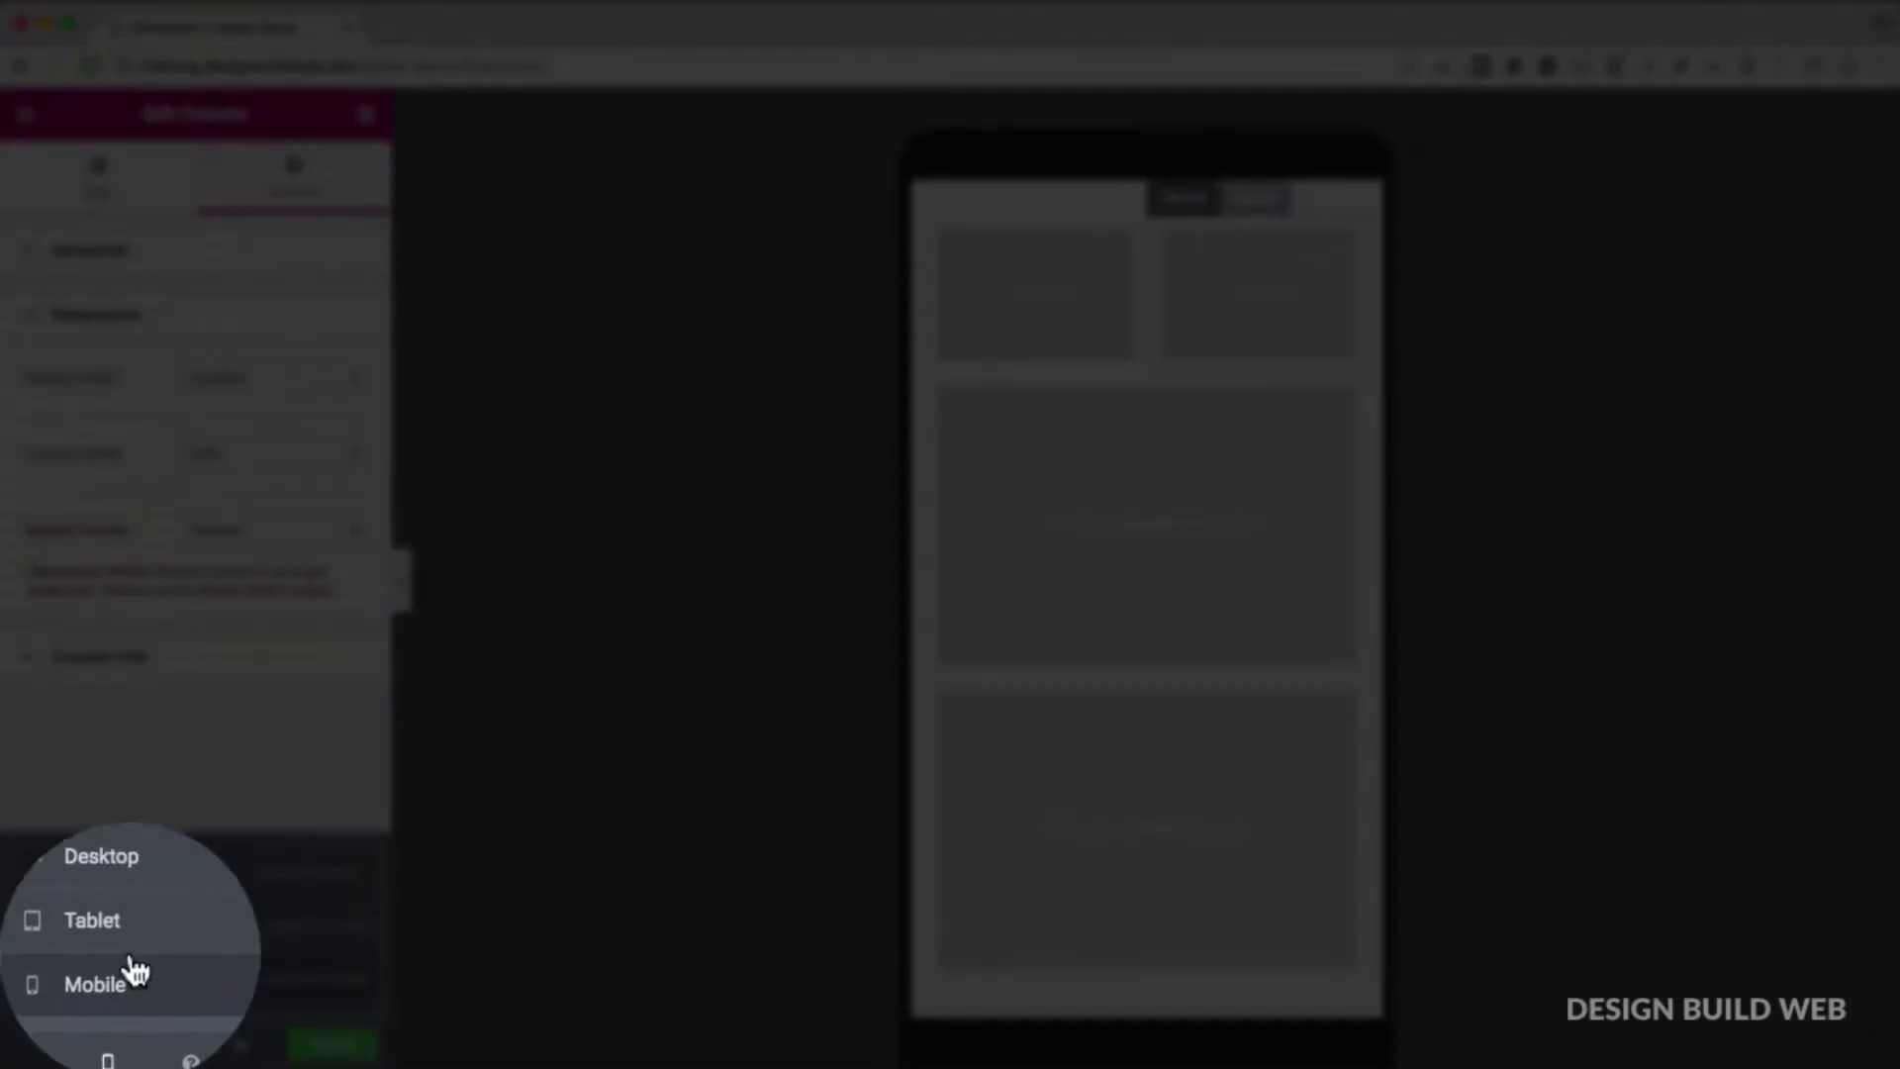
pyautogui.click(124, 942)
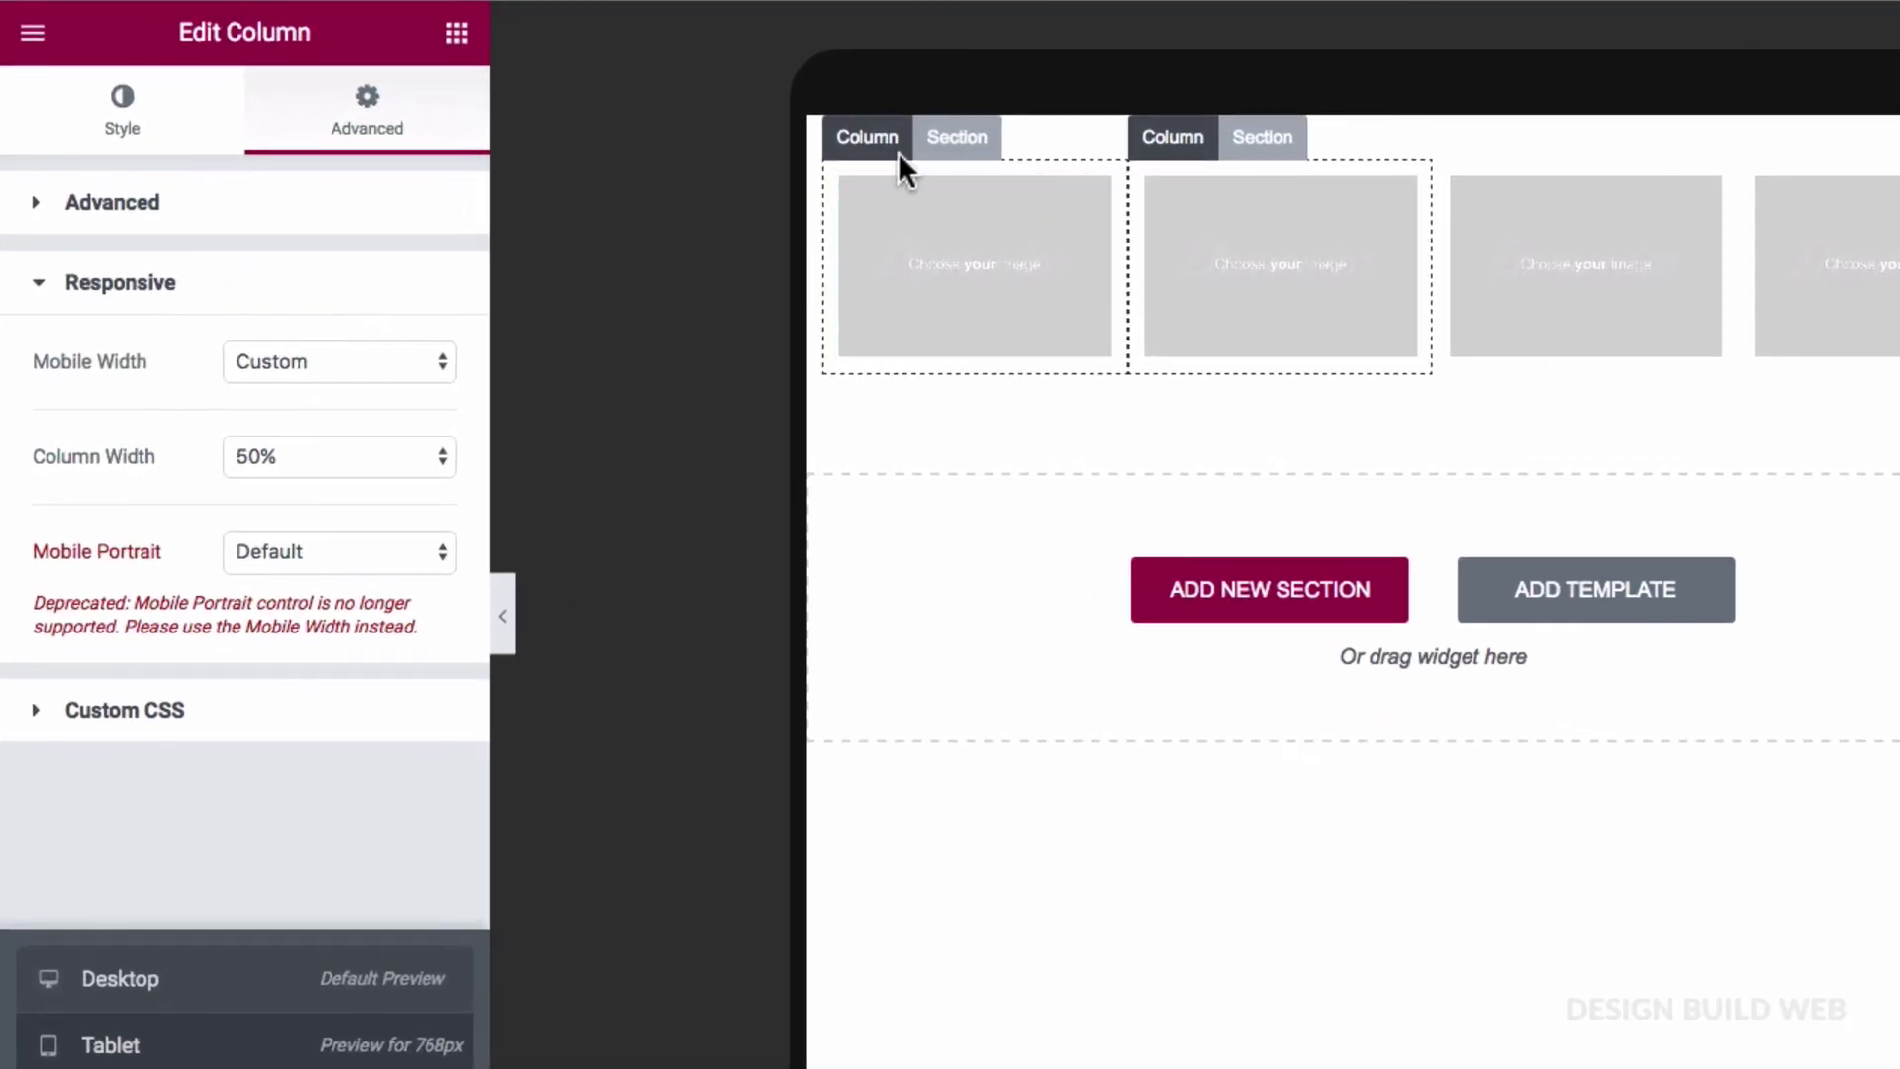
# Paste section Custom CSS for 768–950px that wraps the row and sets columns to 50% width.
pyautogui.click(950, 141)
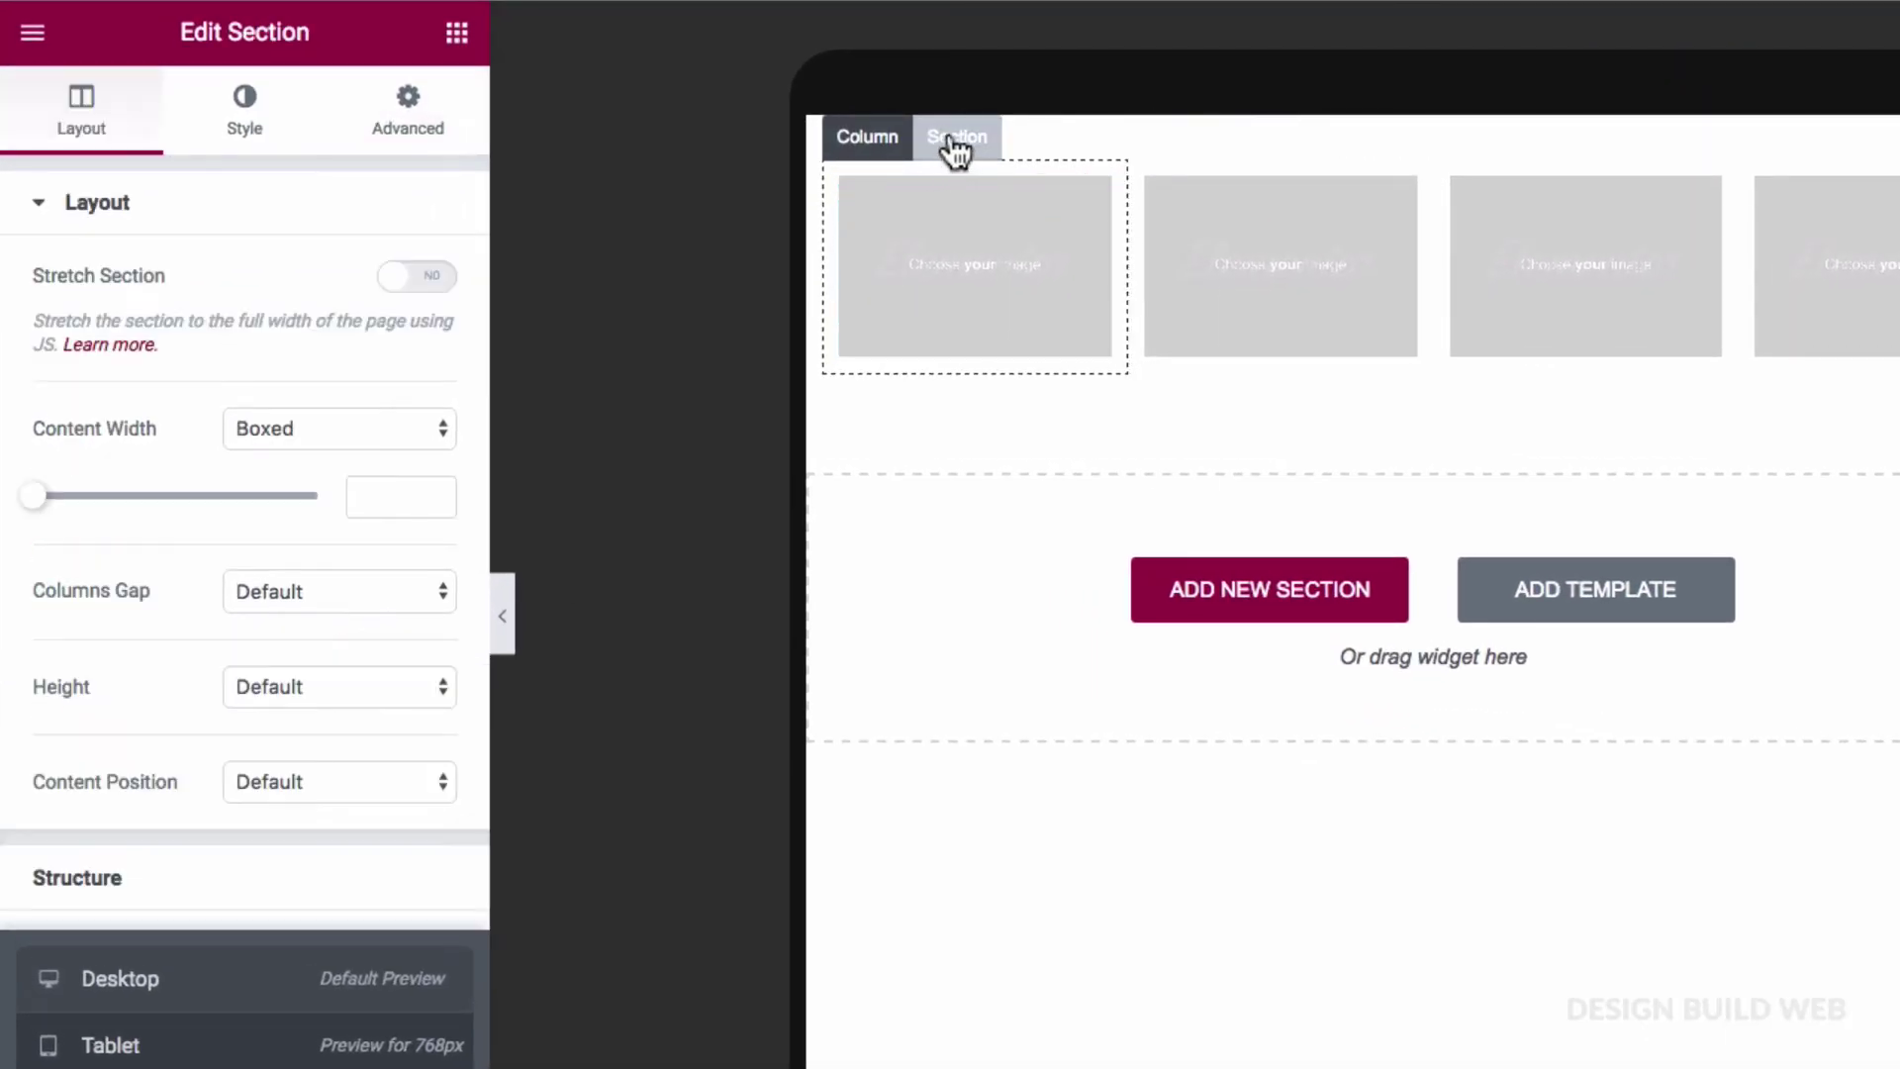
pyautogui.click(408, 129)
pyautogui.click(35, 954)
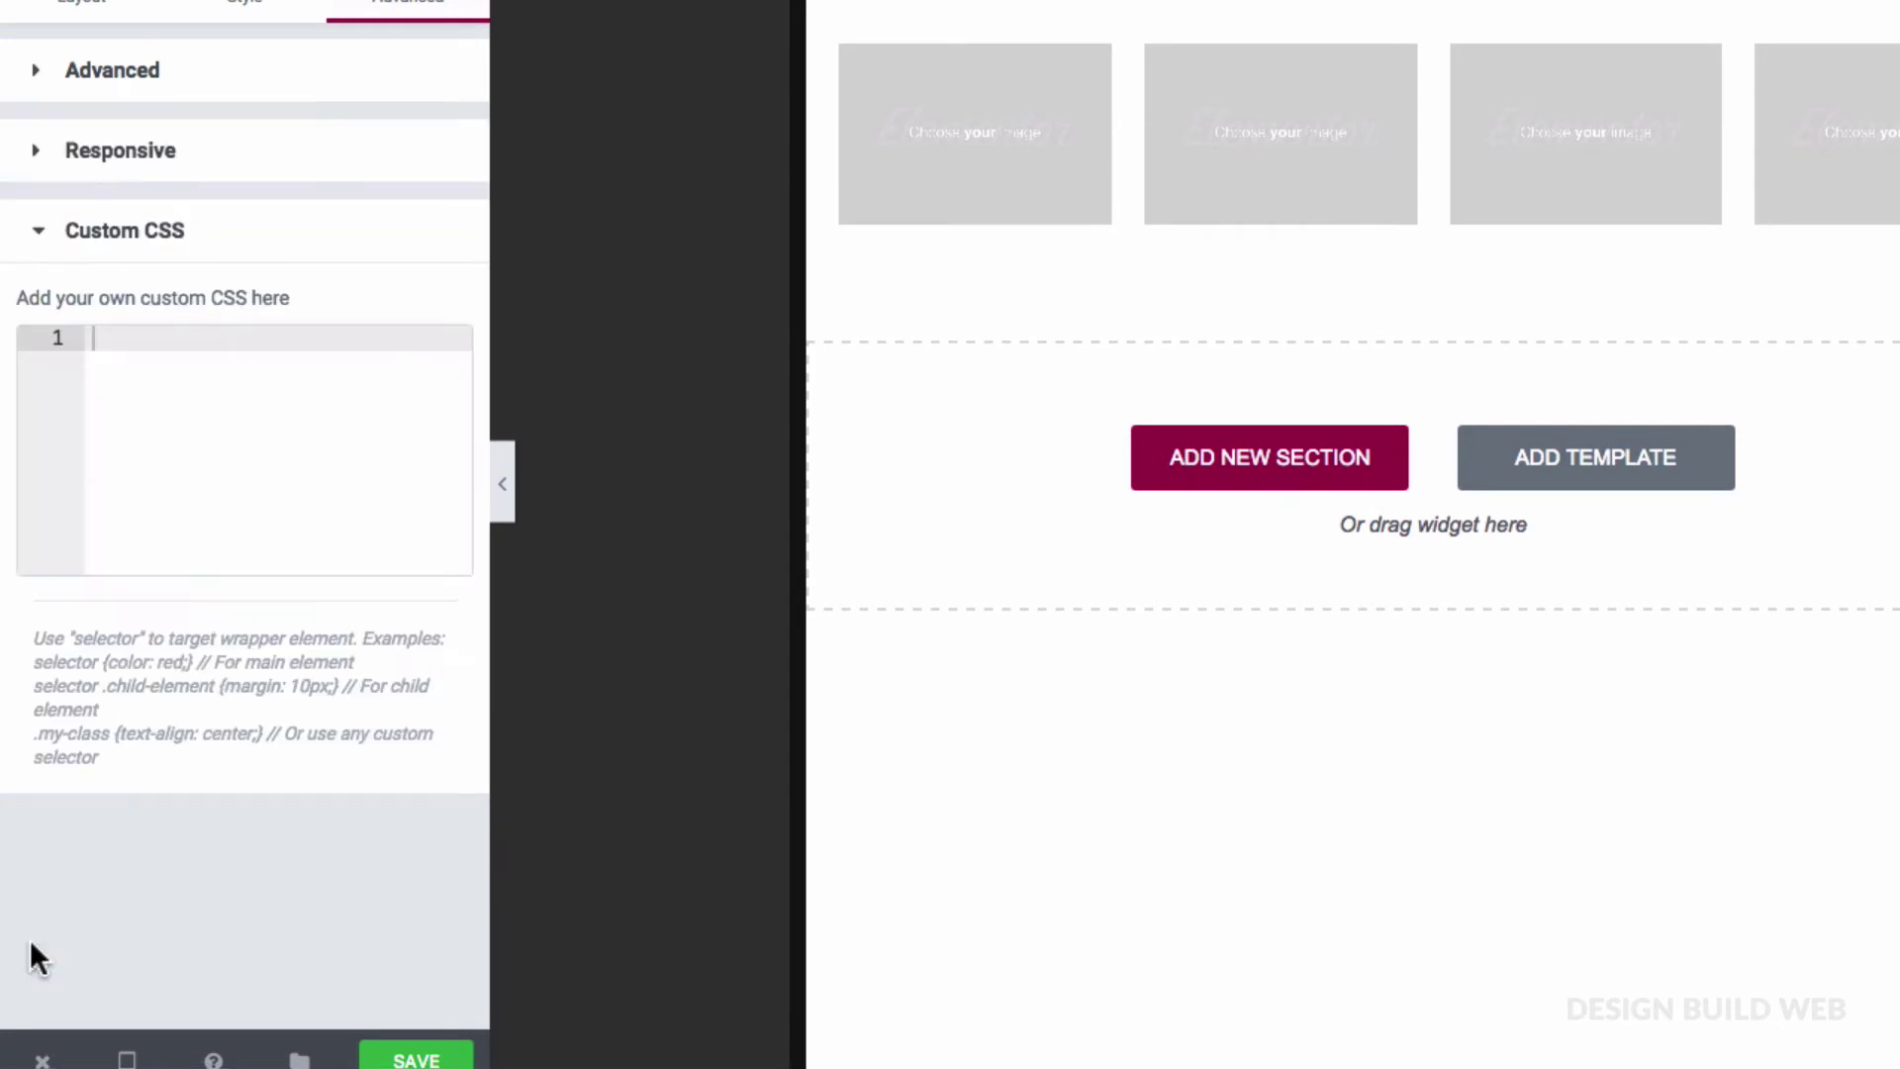
pyautogui.write('@media (min-width:768px) and (max-width:1024px) {     selector .elementor-row {         flex-wrap: wrap;     }     selector .elementor-column {         width: 50%;     } }')
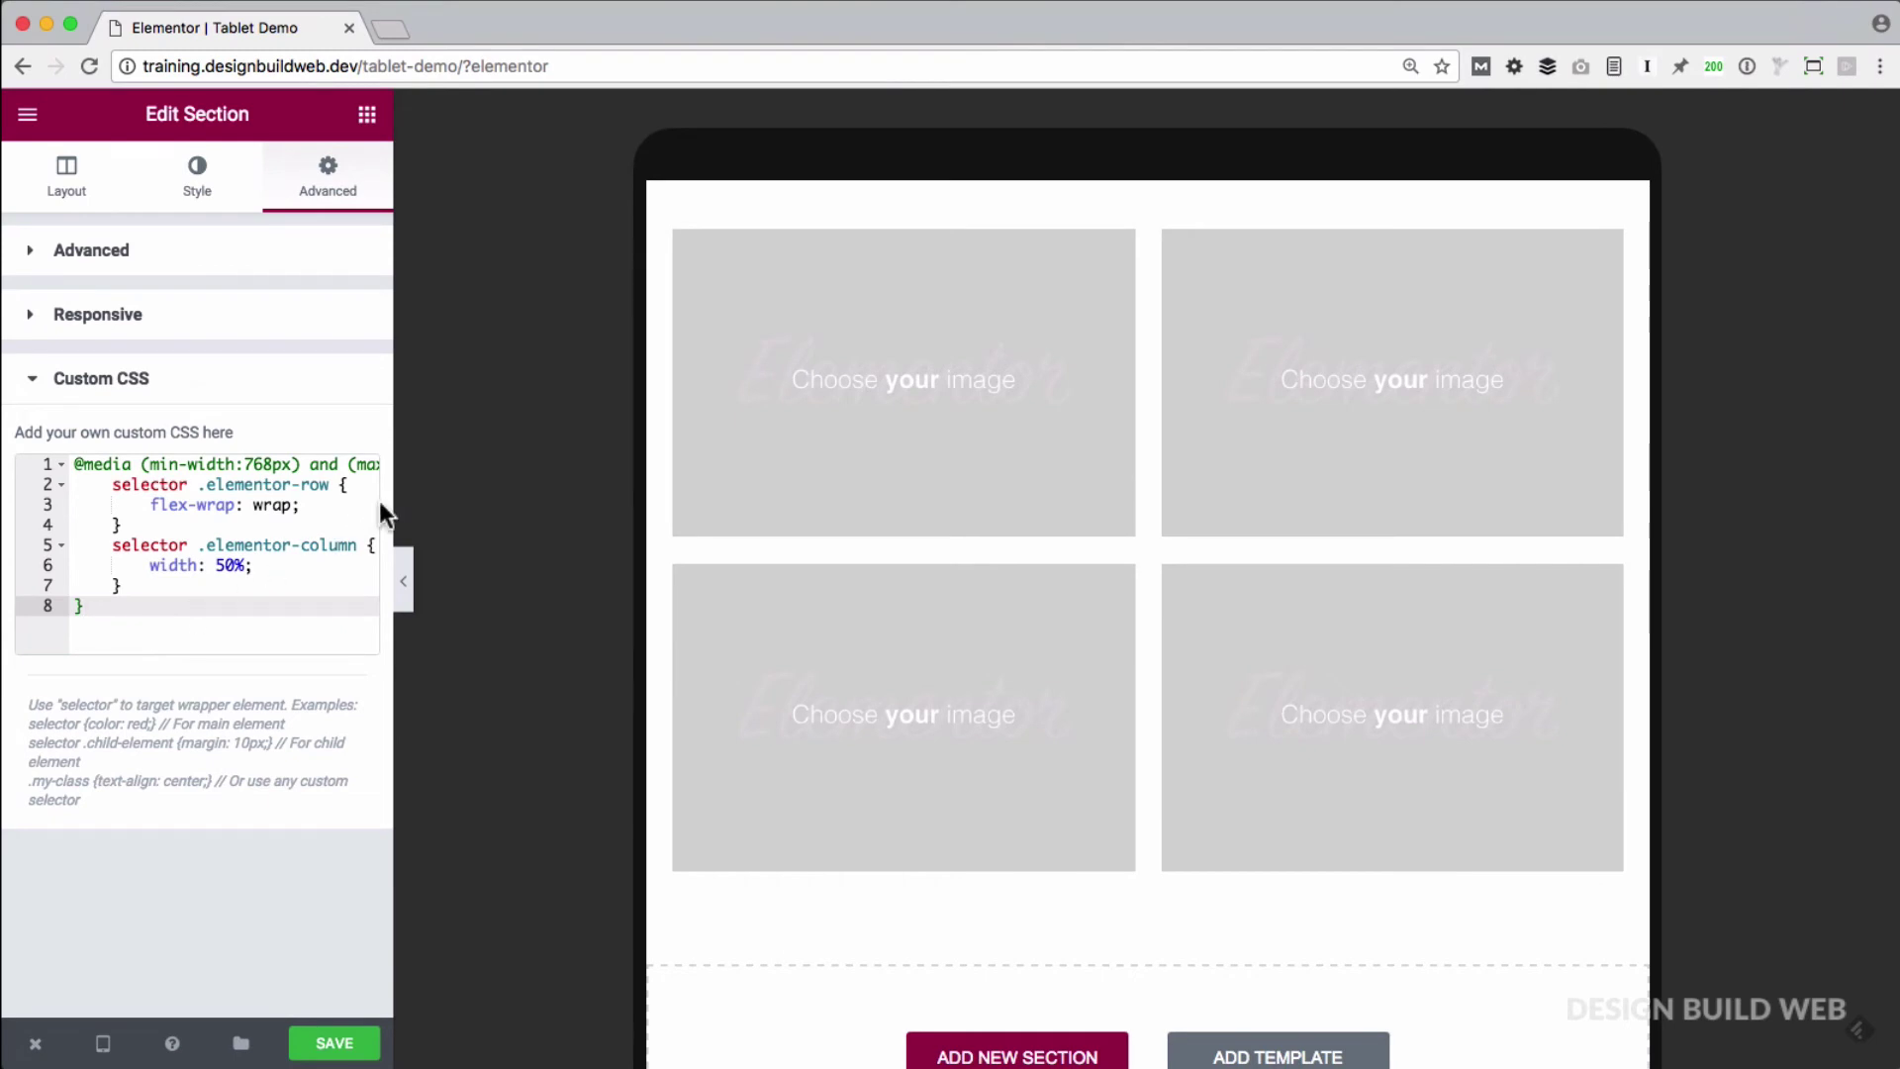
pyautogui.moveTo(392, 504); pyautogui.dragTo(554, 512)
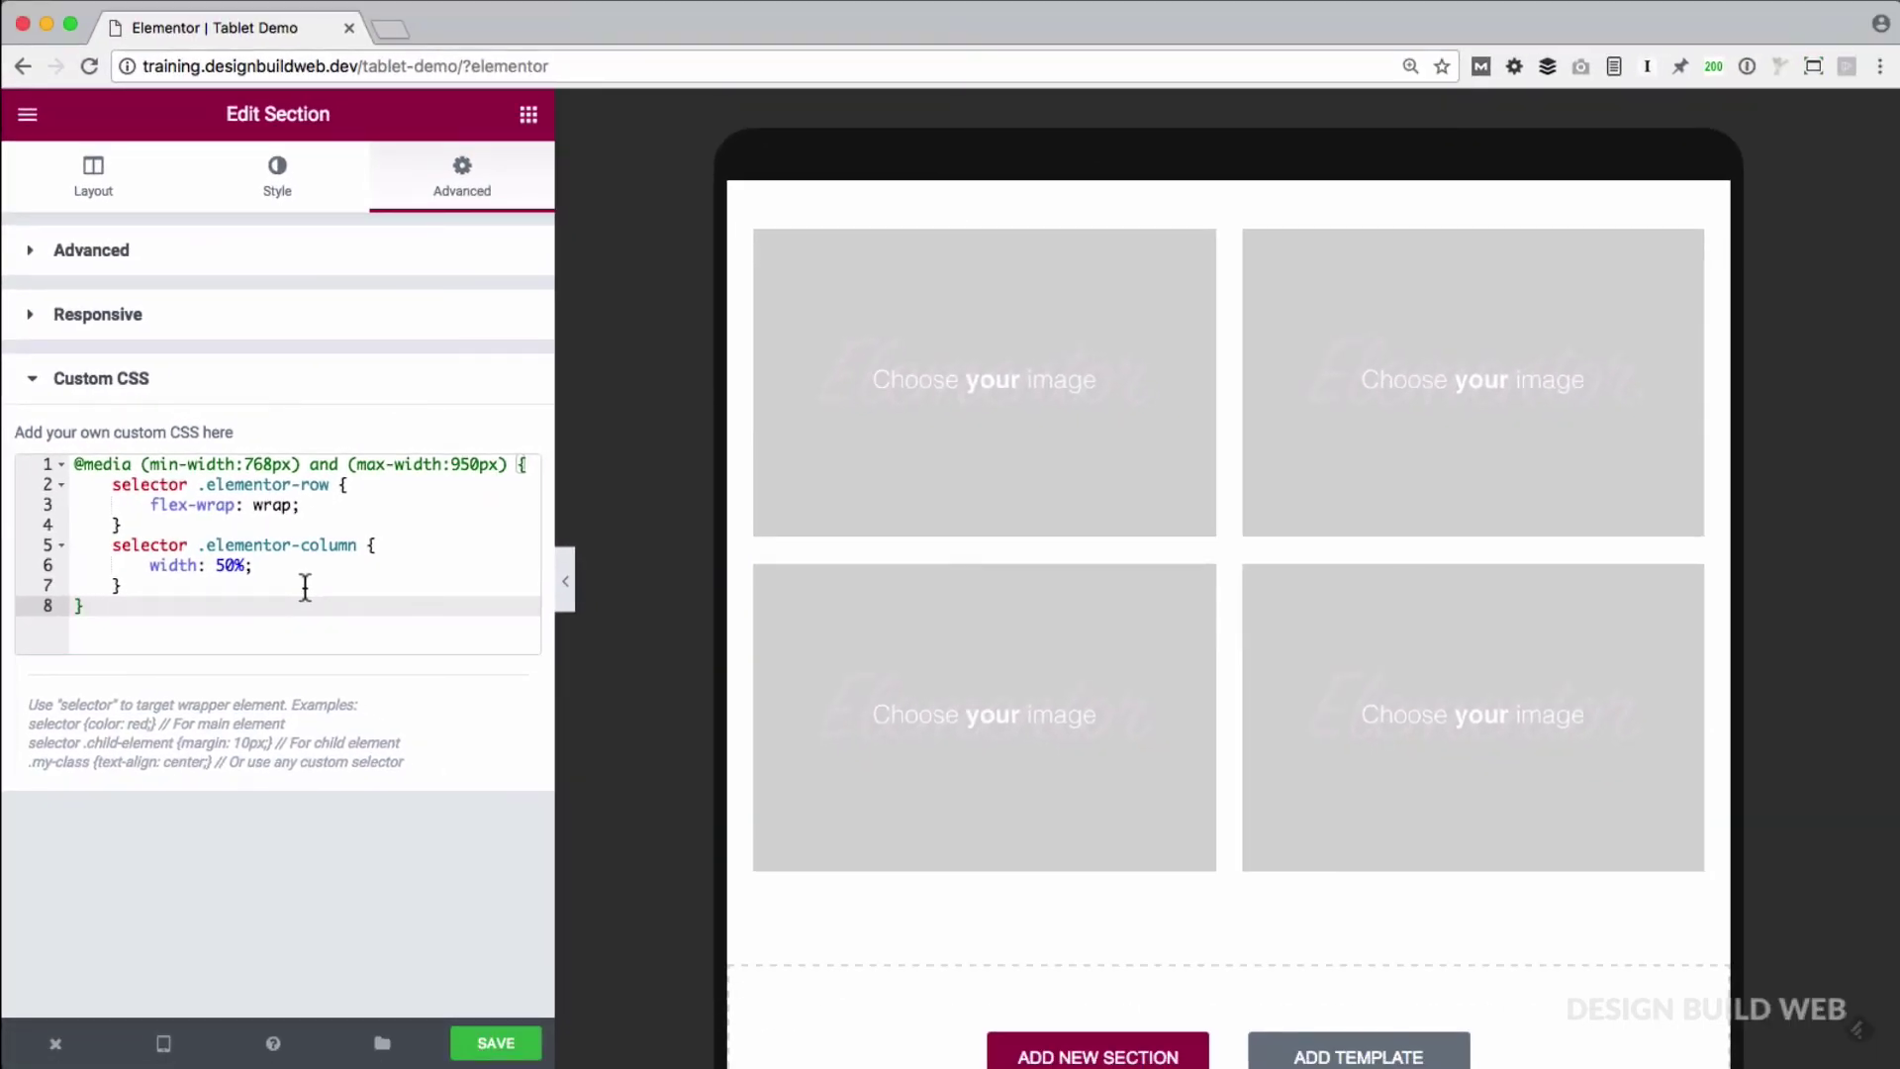
pyautogui.click(164, 1044)
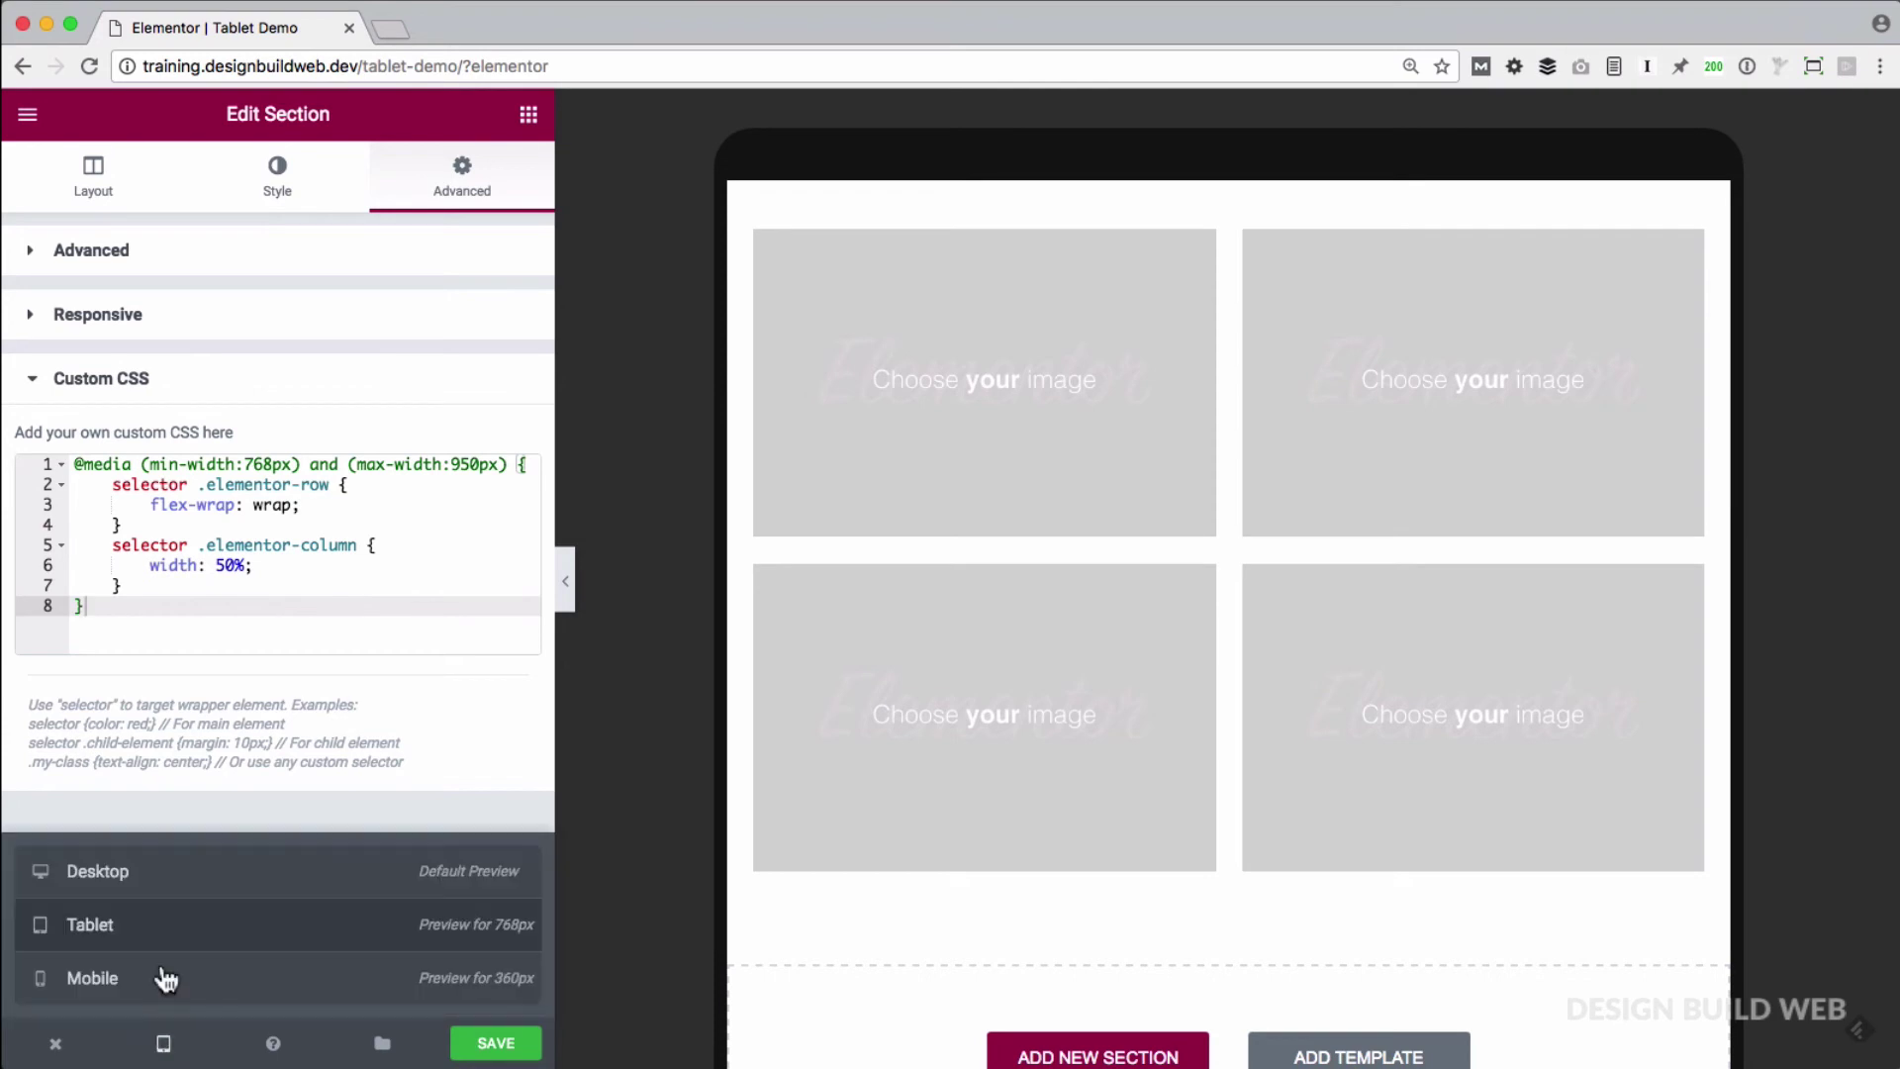
pyautogui.click(146, 875)
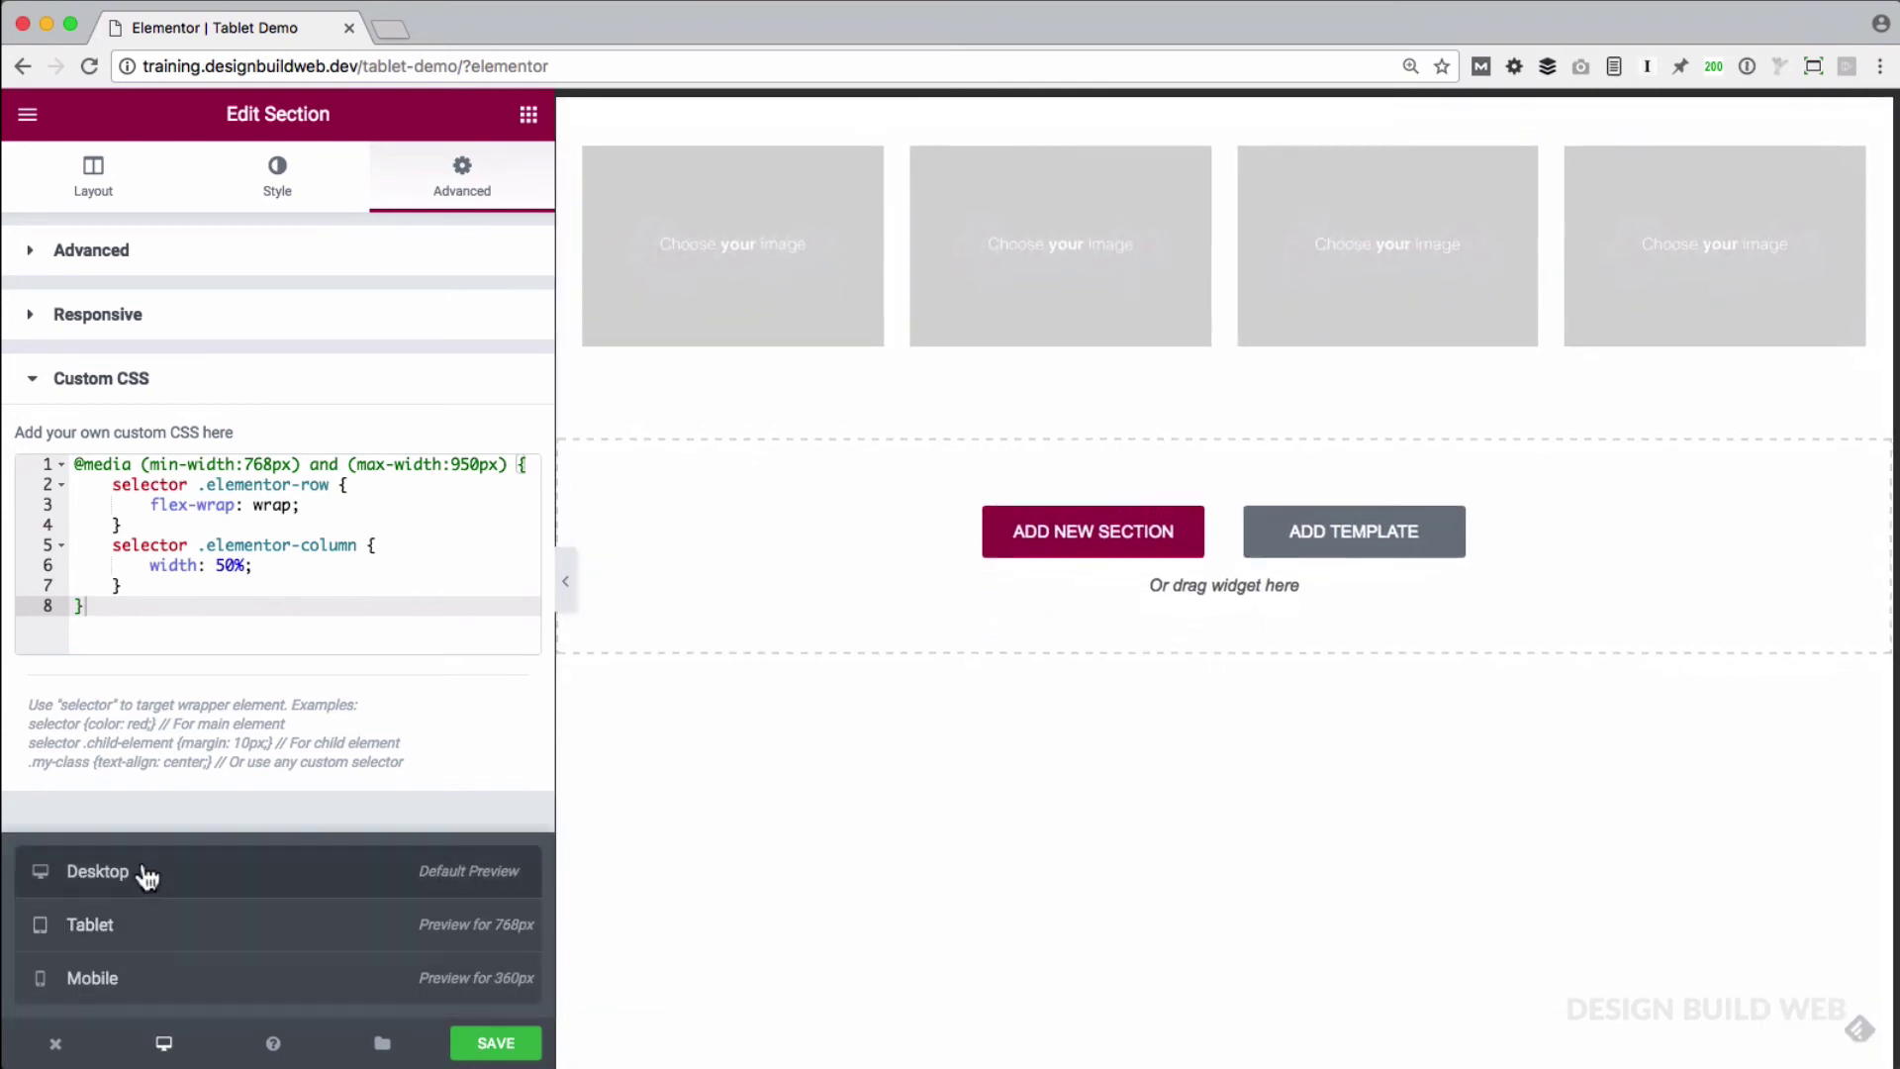
pyautogui.click(119, 931)
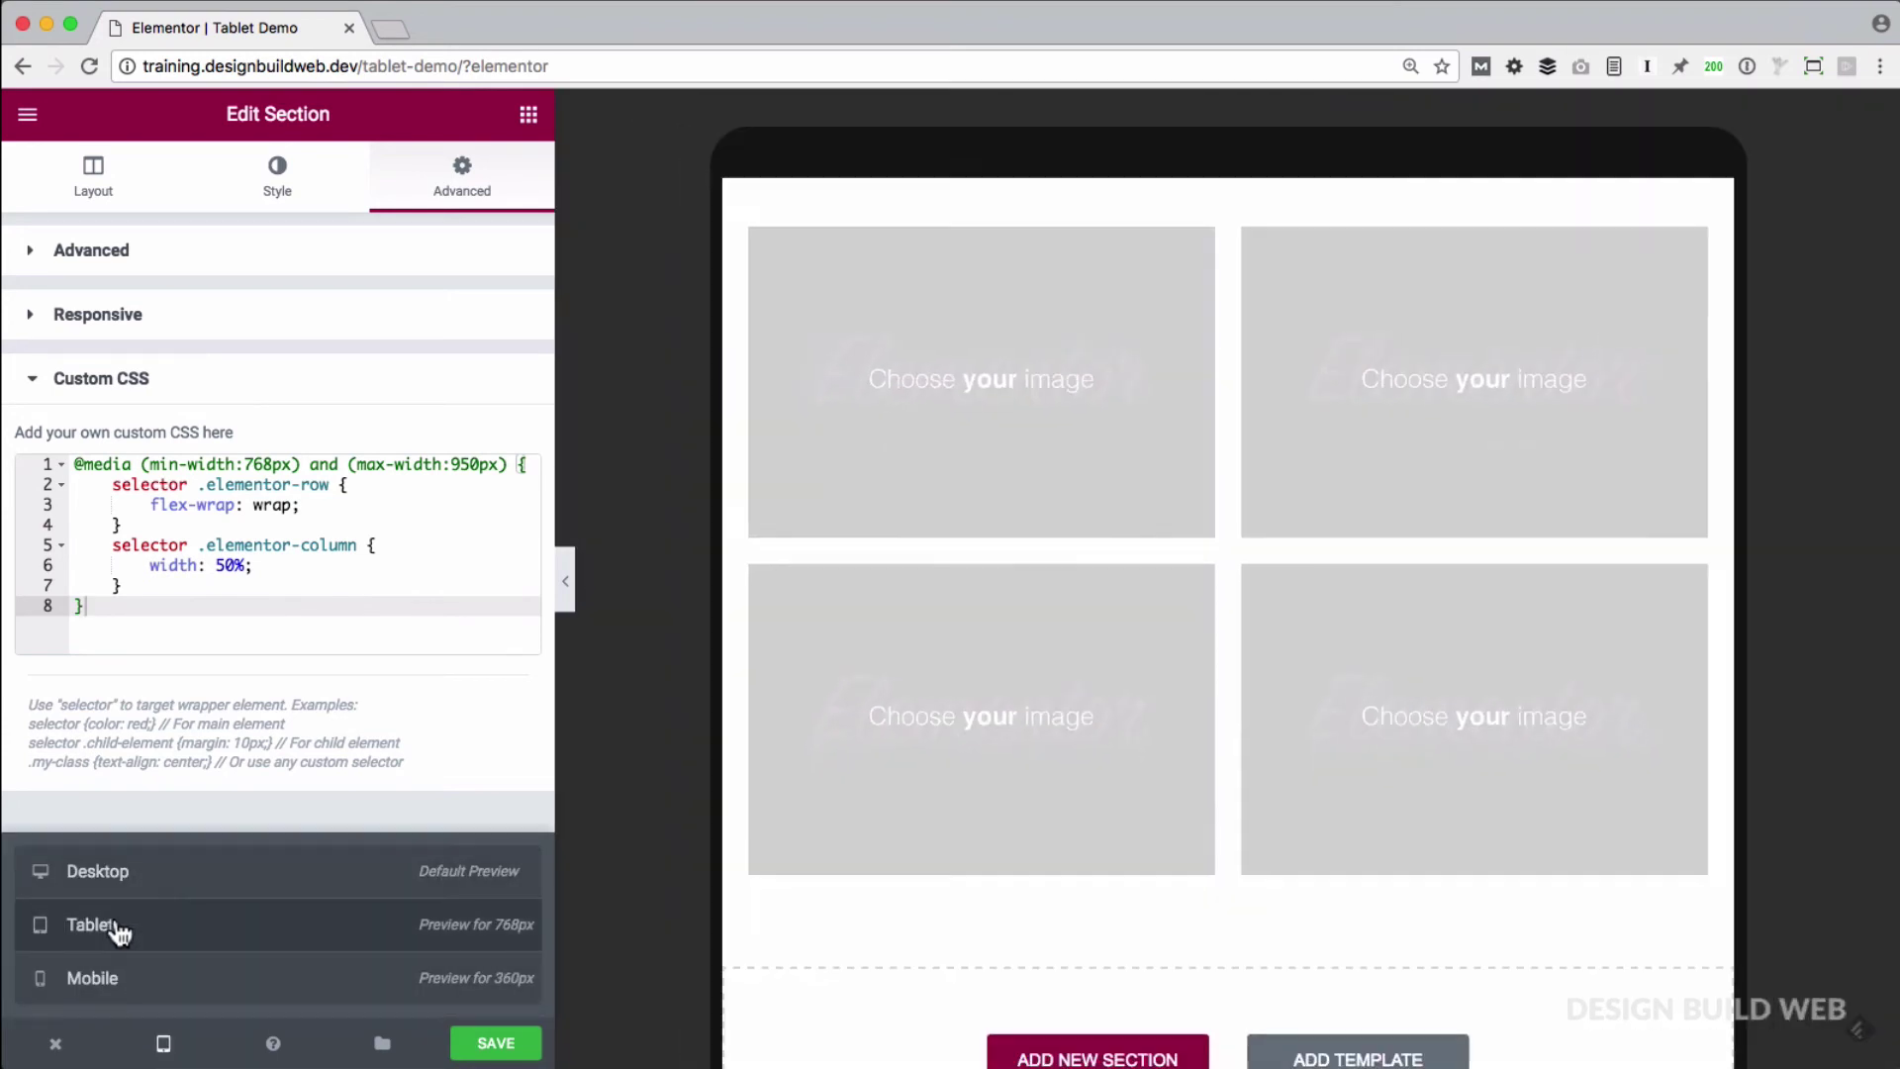
pyautogui.click(143, 989)
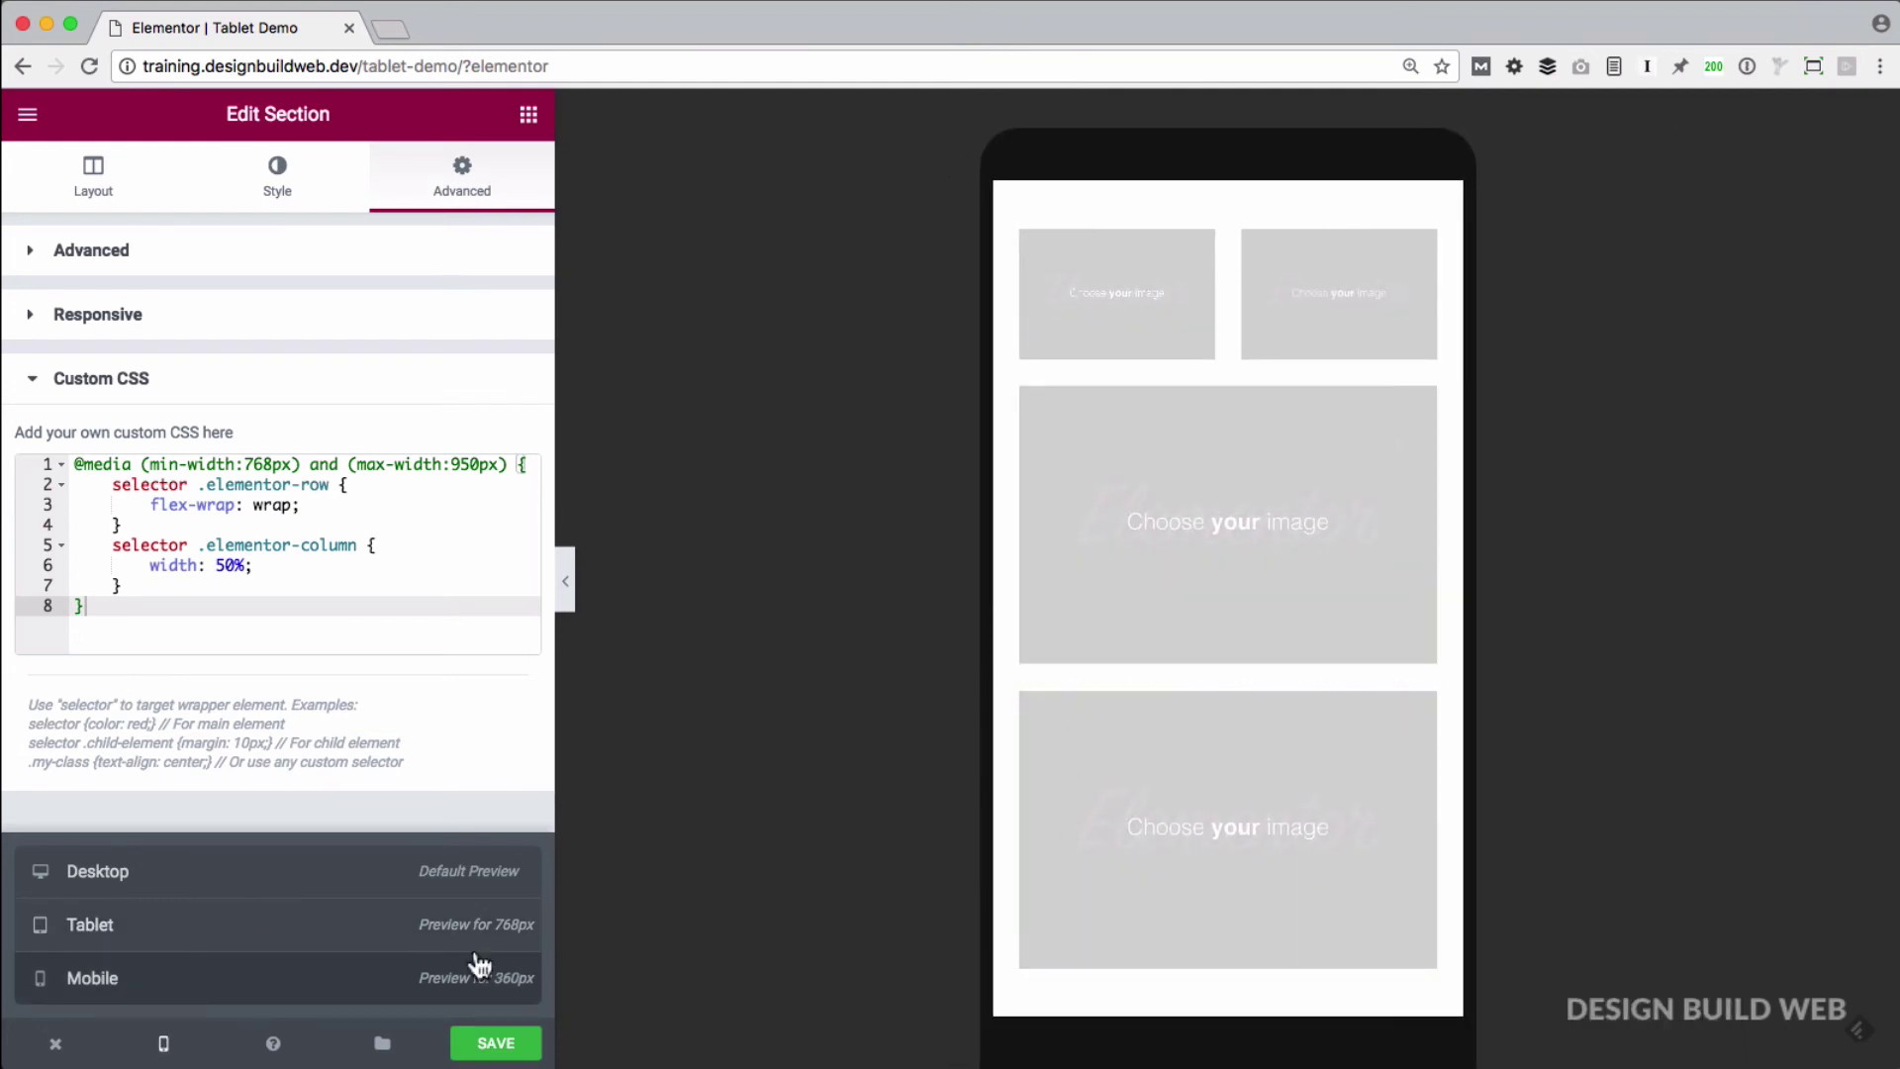
pyautogui.click(157, 938)
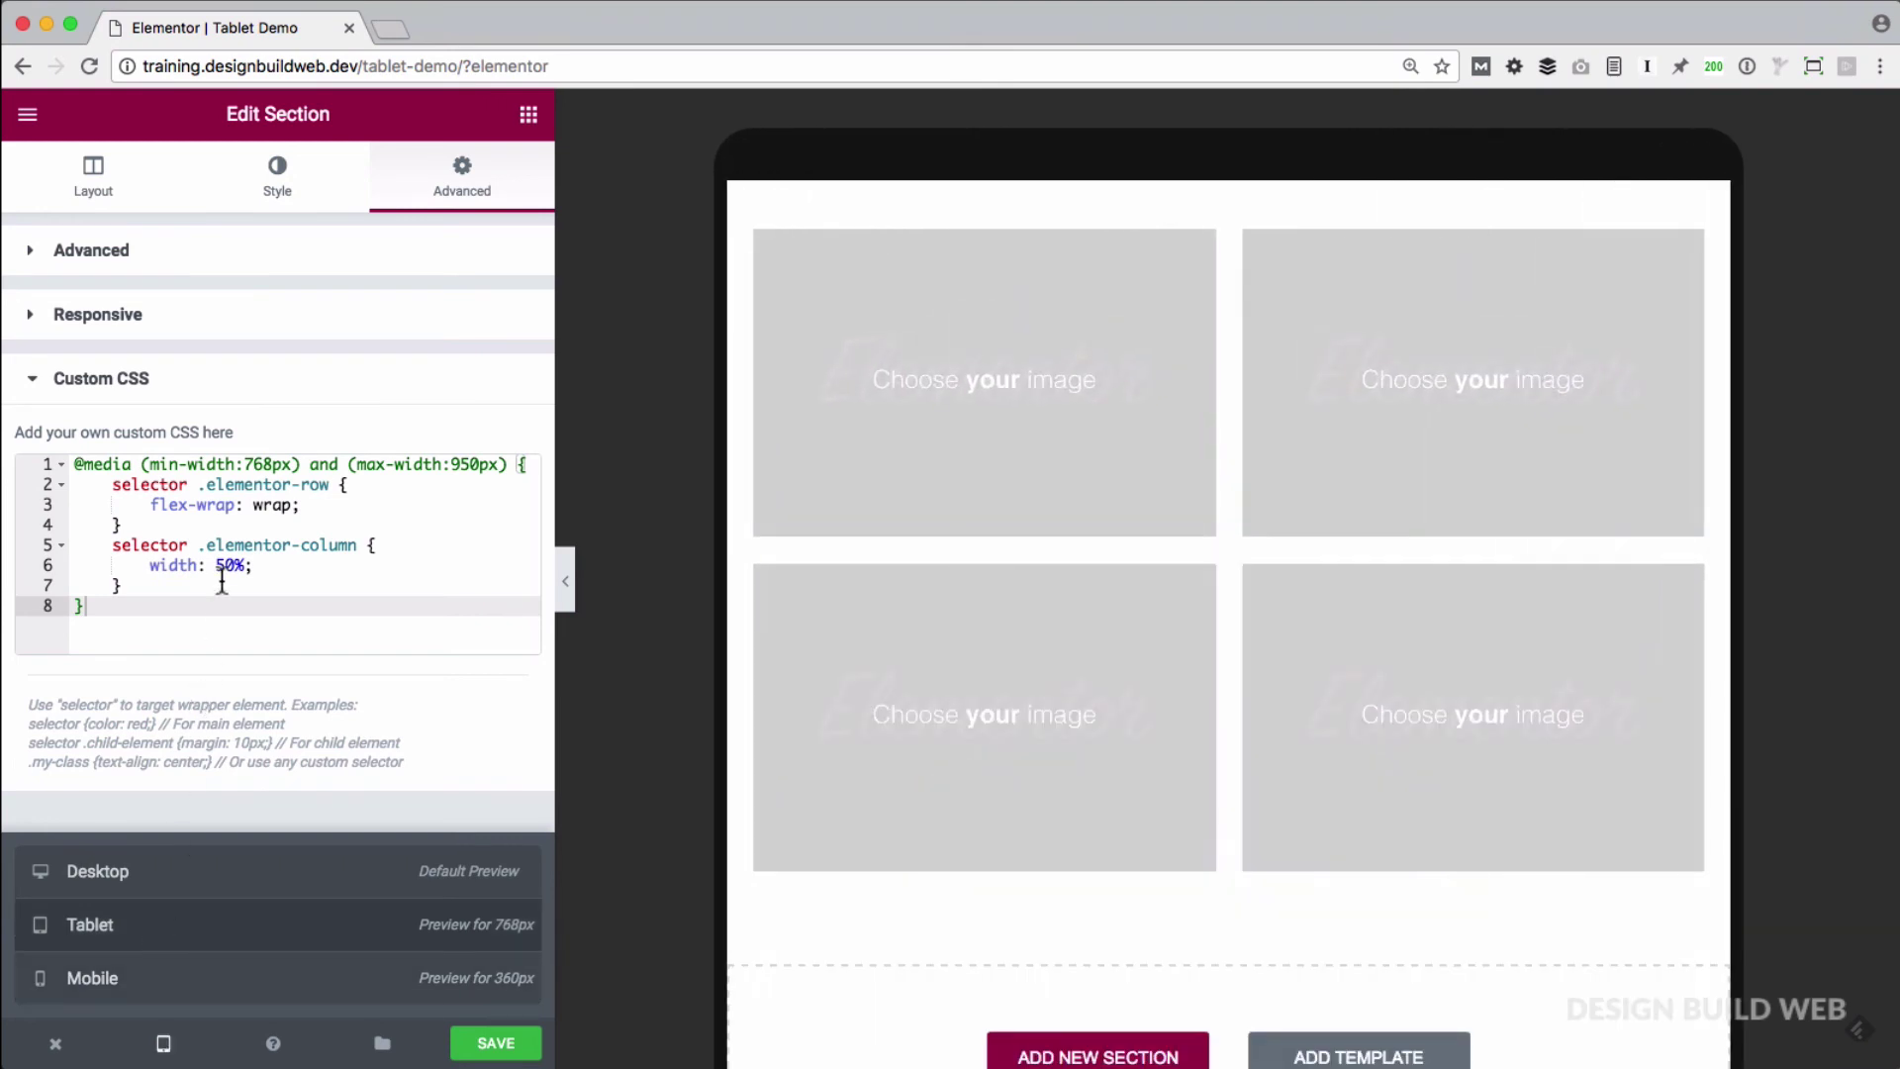
# Change the column width on line 6 of the custom CSS from 50% to 100%.
pyautogui.click(234, 565)
pyautogui.press('BackSpace')
pyautogui.press('BackSpace')
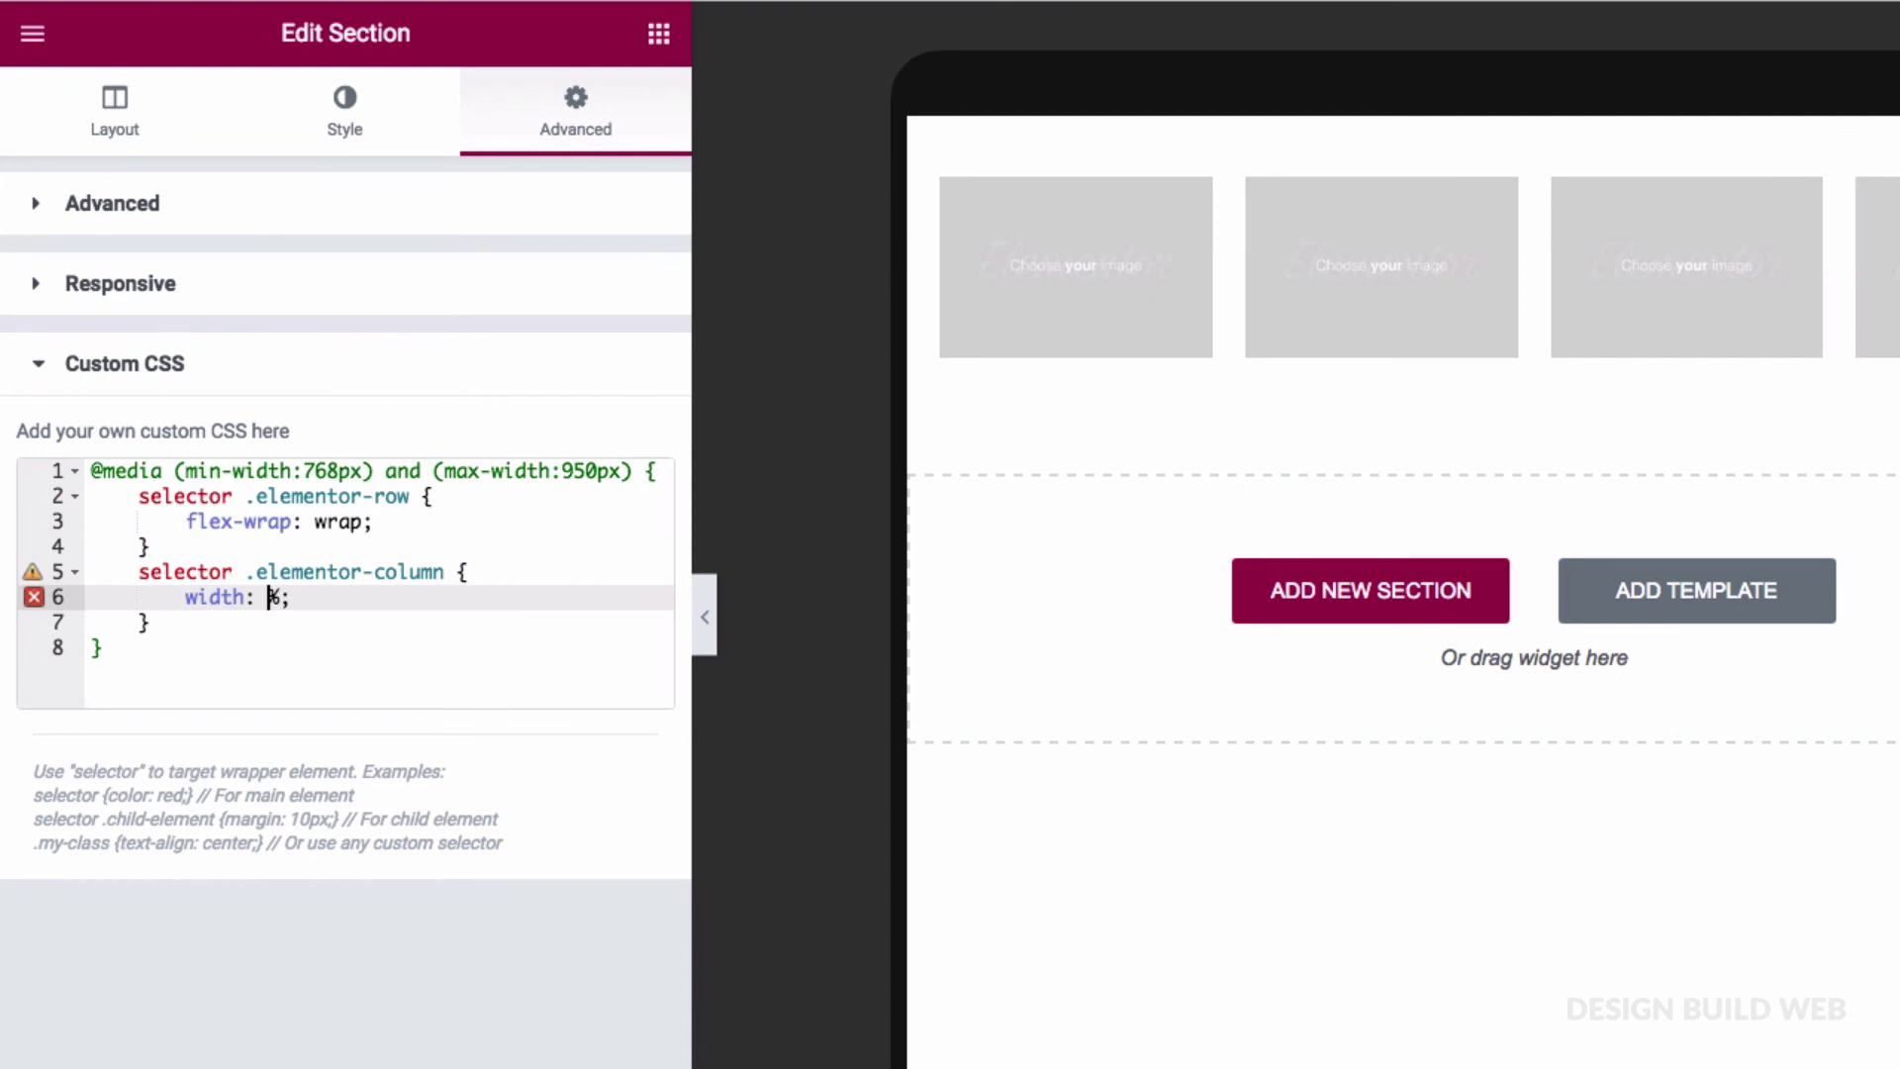
pyautogui.write('100')
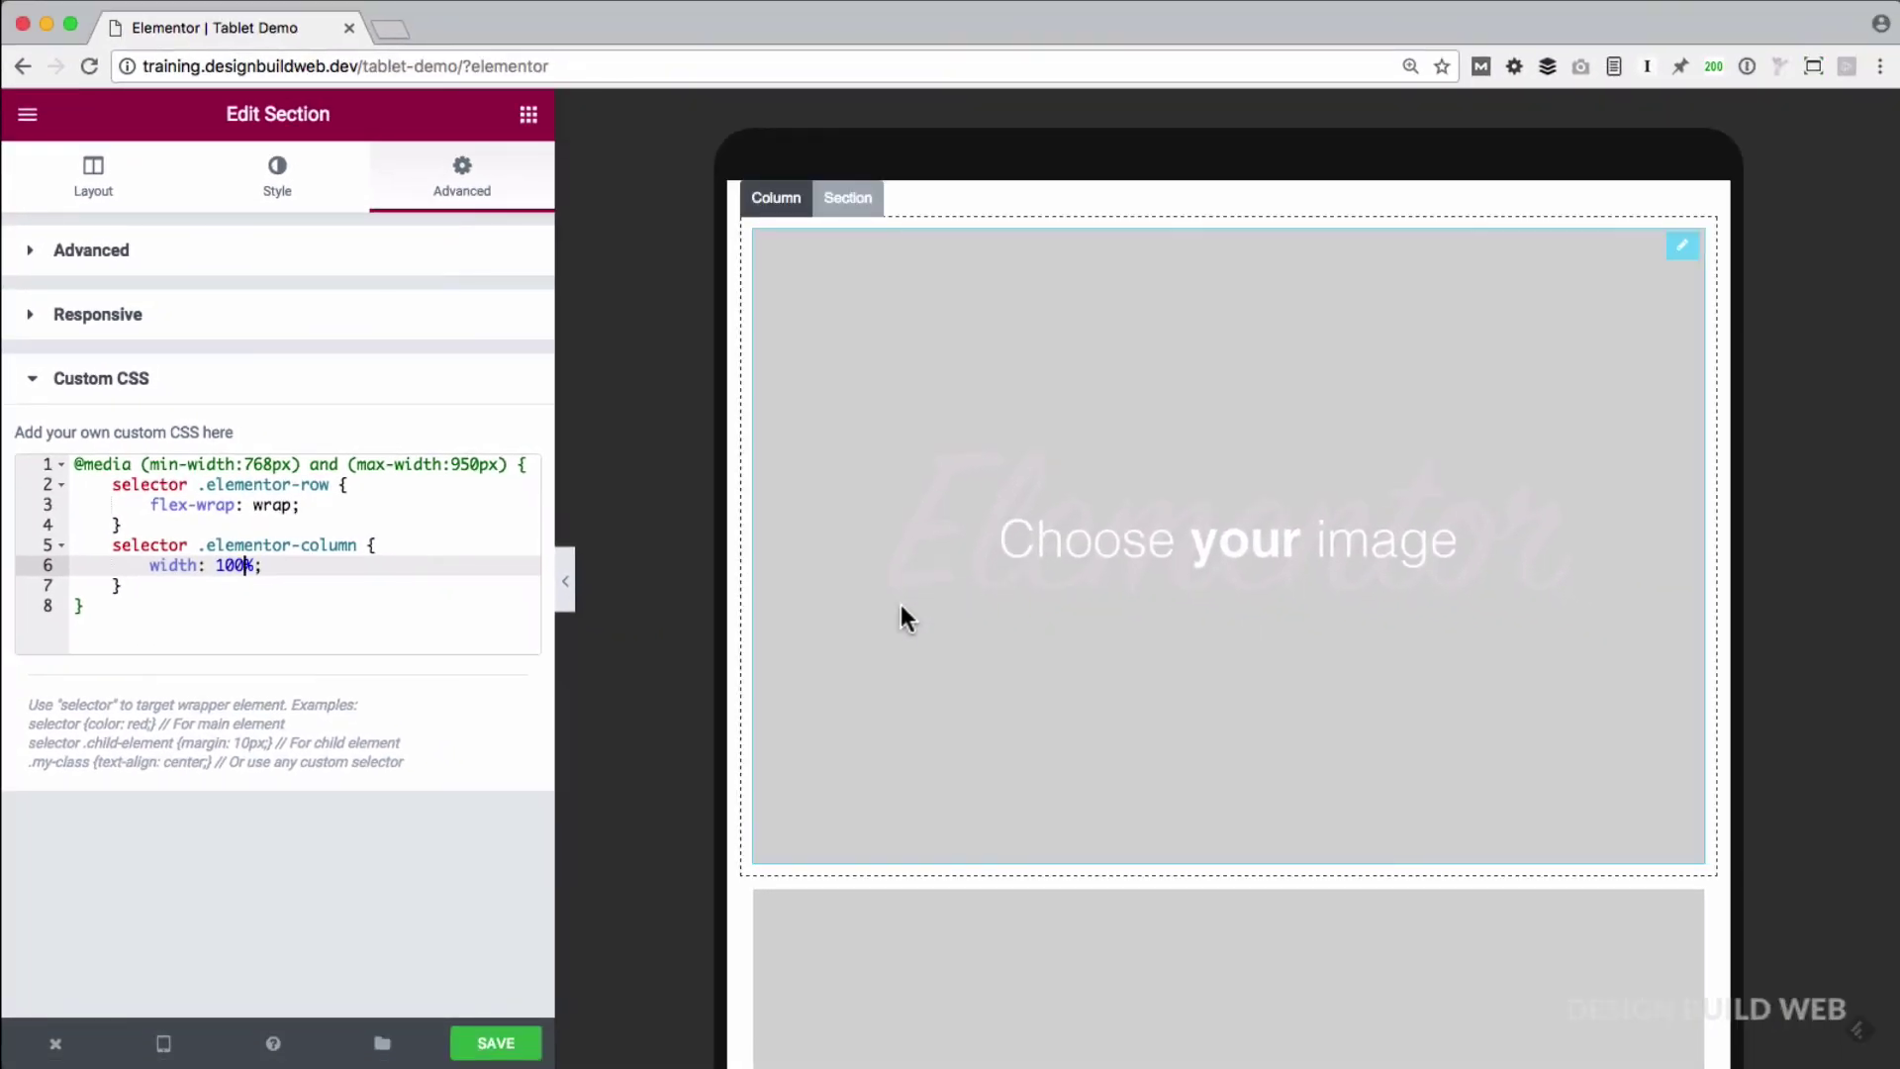
pyautogui.scroll(-3, 875, 778)
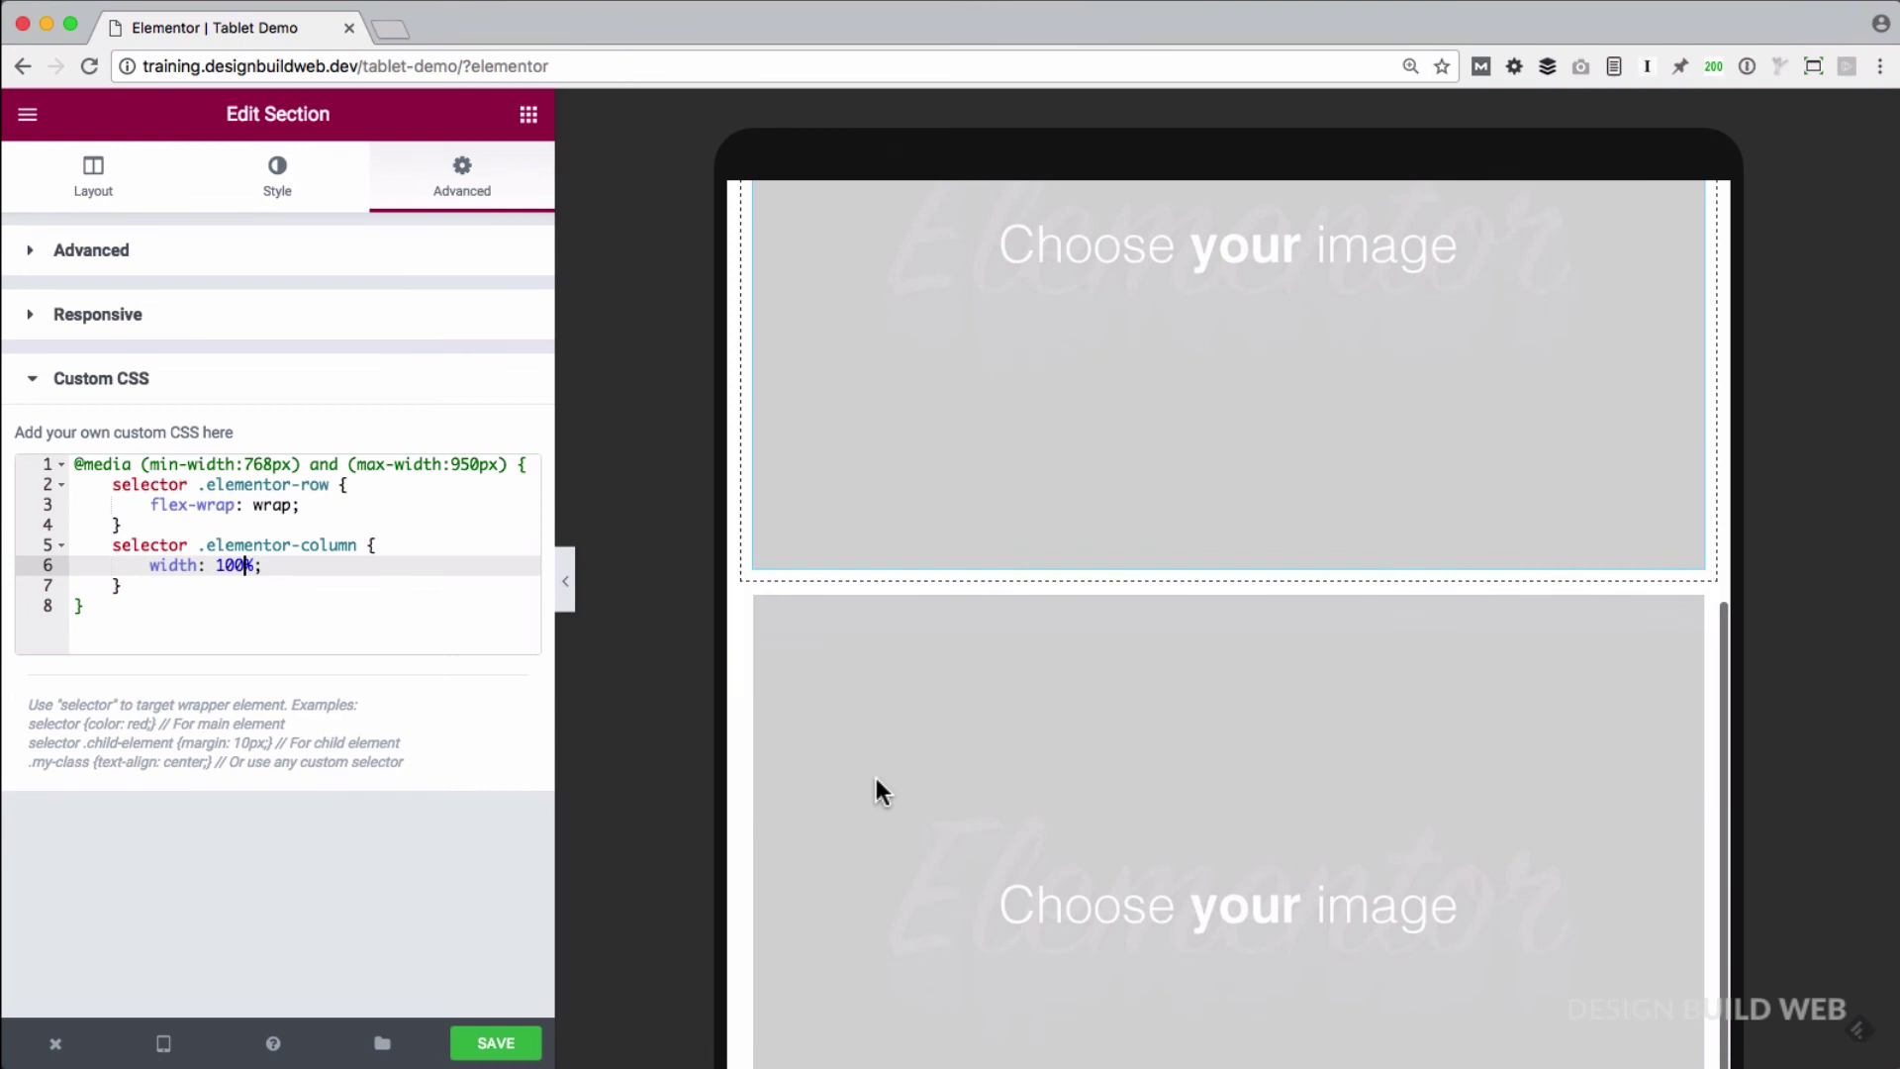
pyautogui.scroll(3, 876, 777)
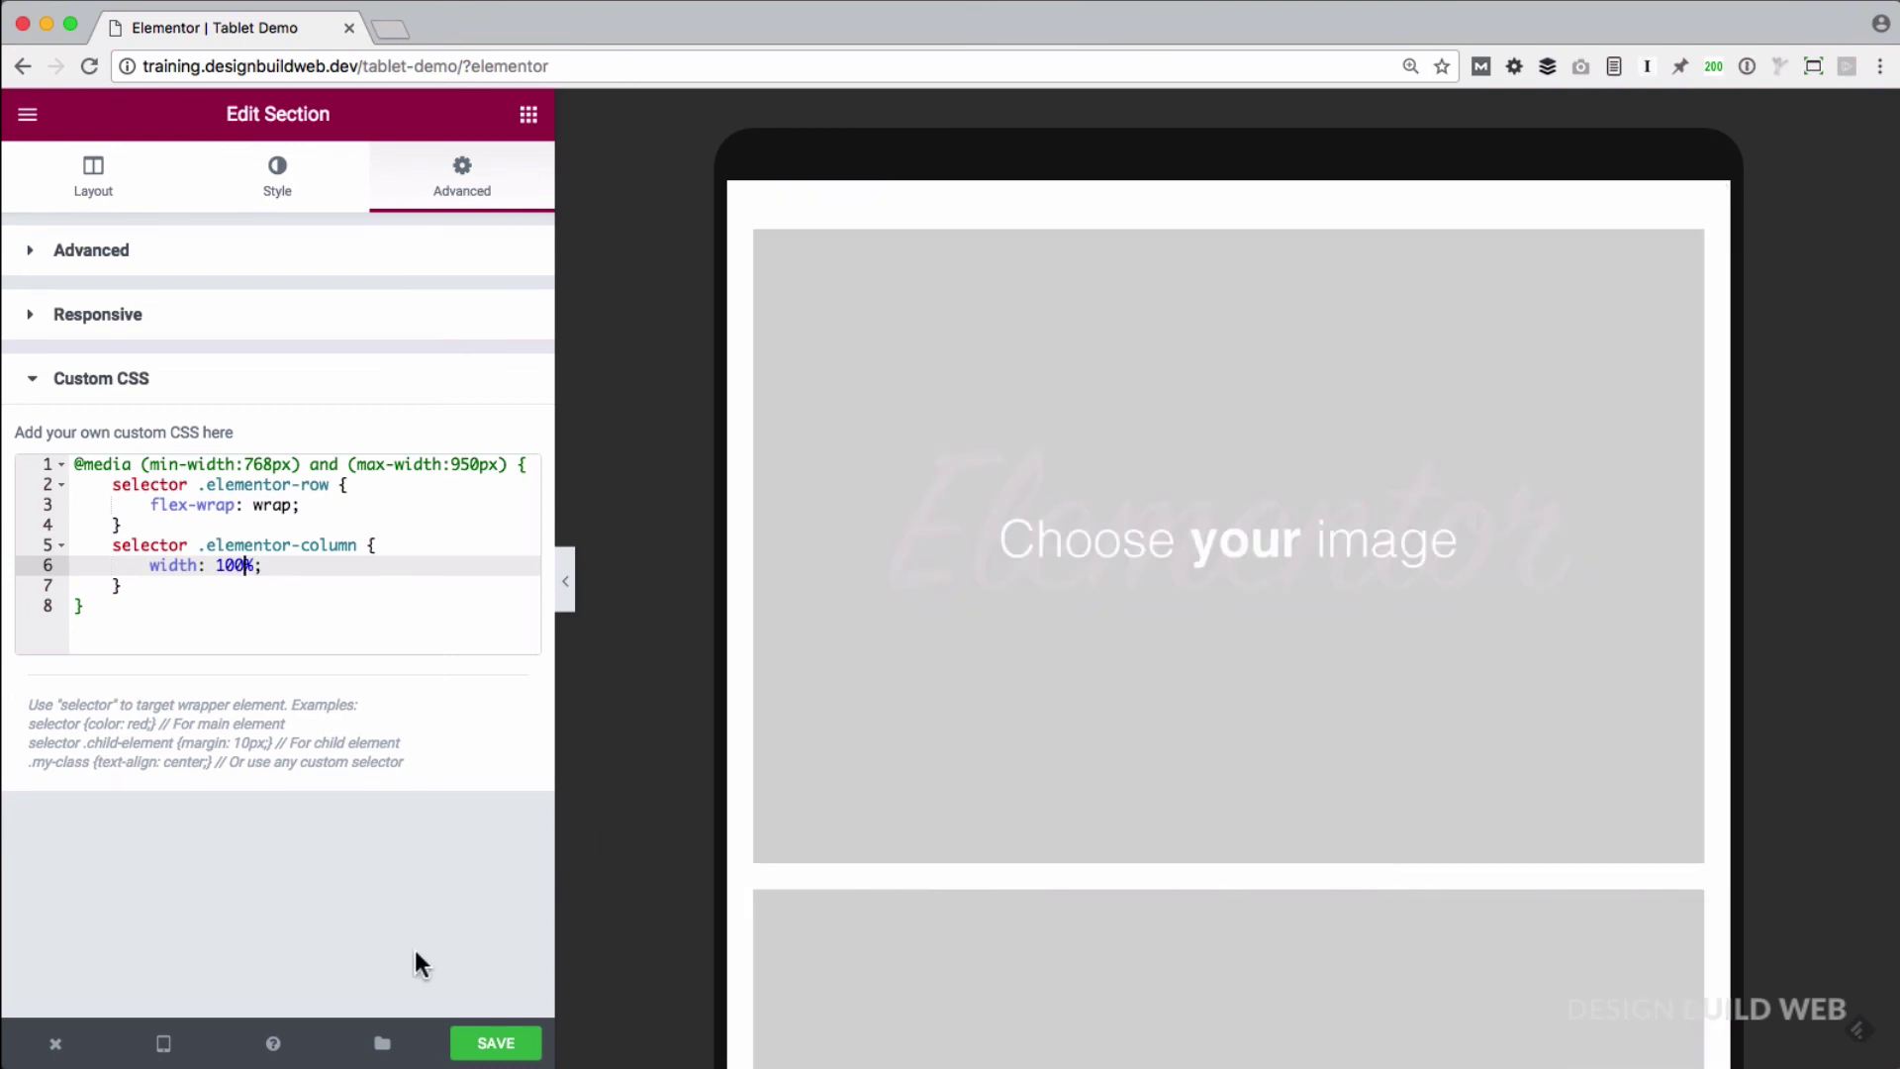